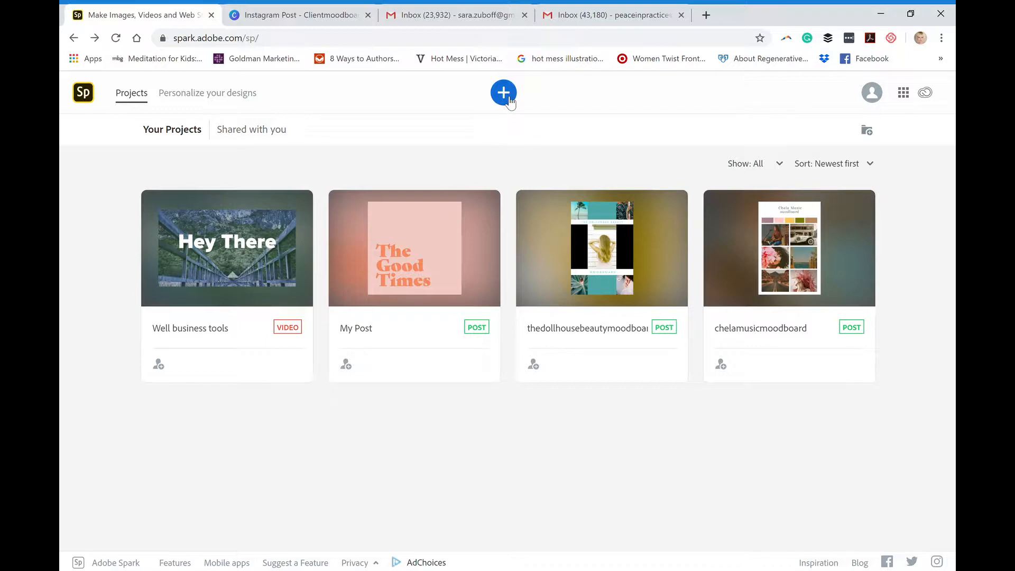
Step: Start a new project and search the Spark templates for "moodboard"
{"action": "left_click", "coordinate": [509, 99]}
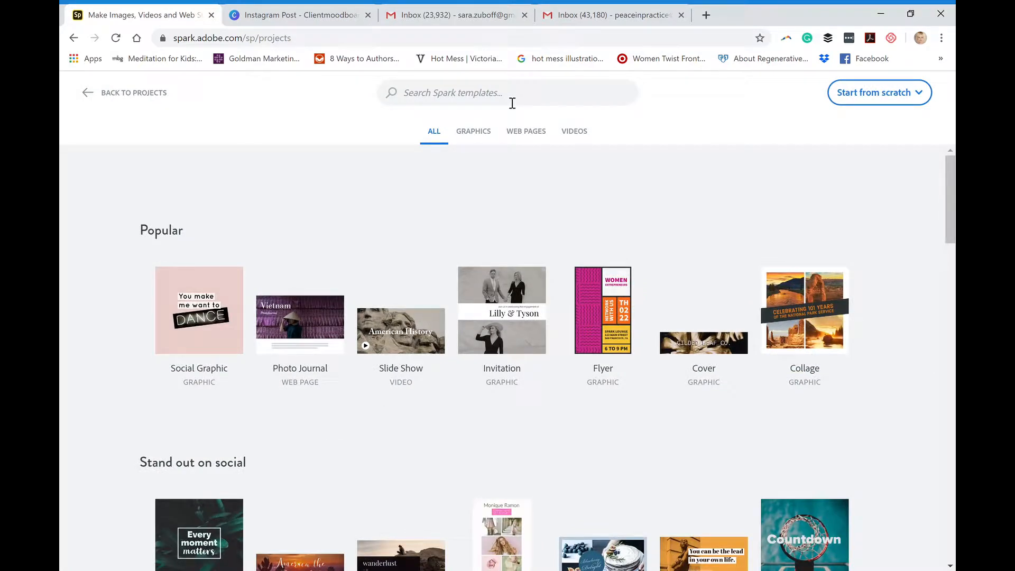
{"action": "mouse_move", "coordinate": [179, 369]}
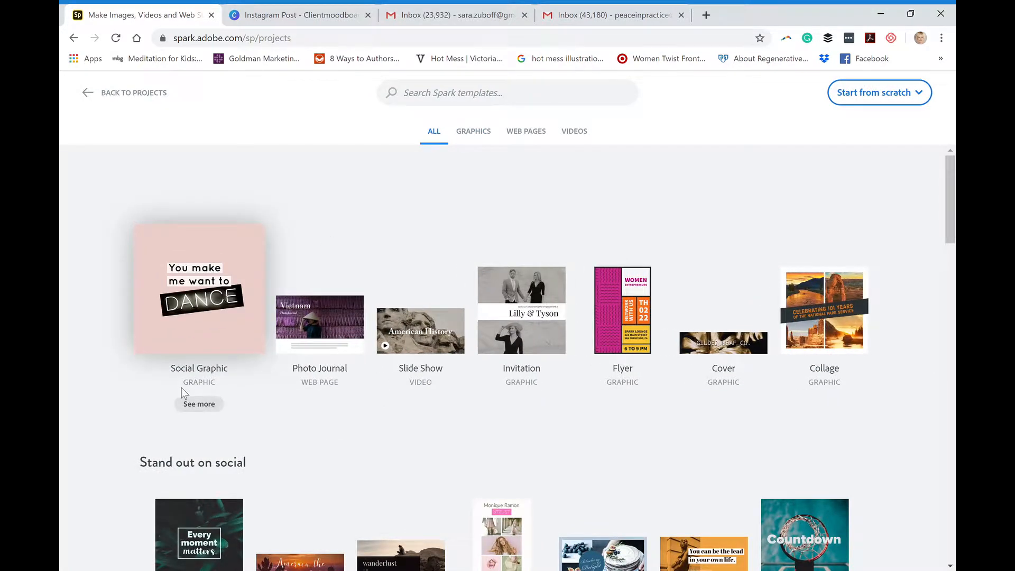
{"action": "mouse_move", "coordinate": [314, 355]}
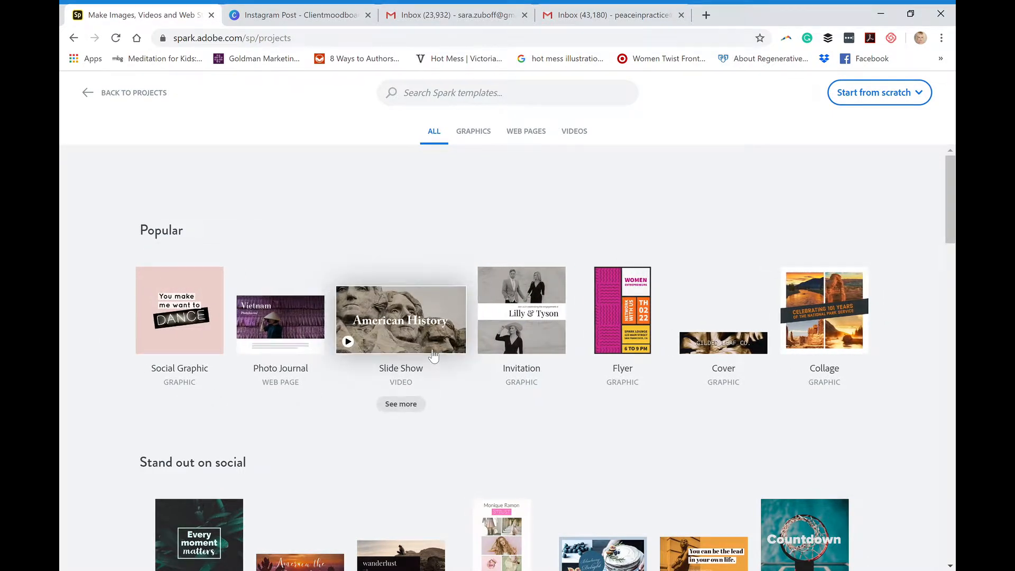
{"action": "mouse_move", "coordinate": [538, 331]}
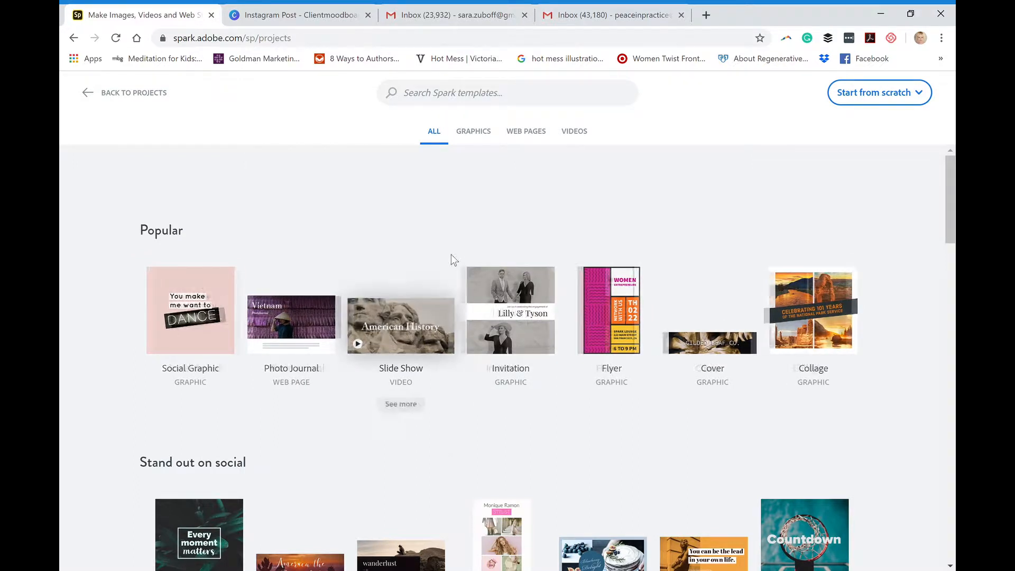
{"action": "left_click", "coordinate": [434, 98]}
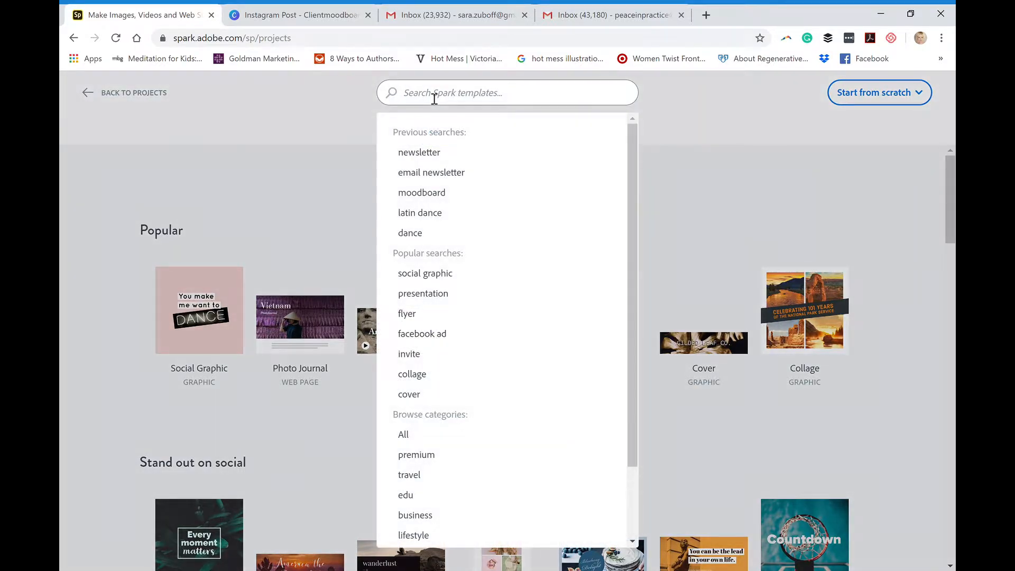
{"action": "type", "text": "moodboard"}
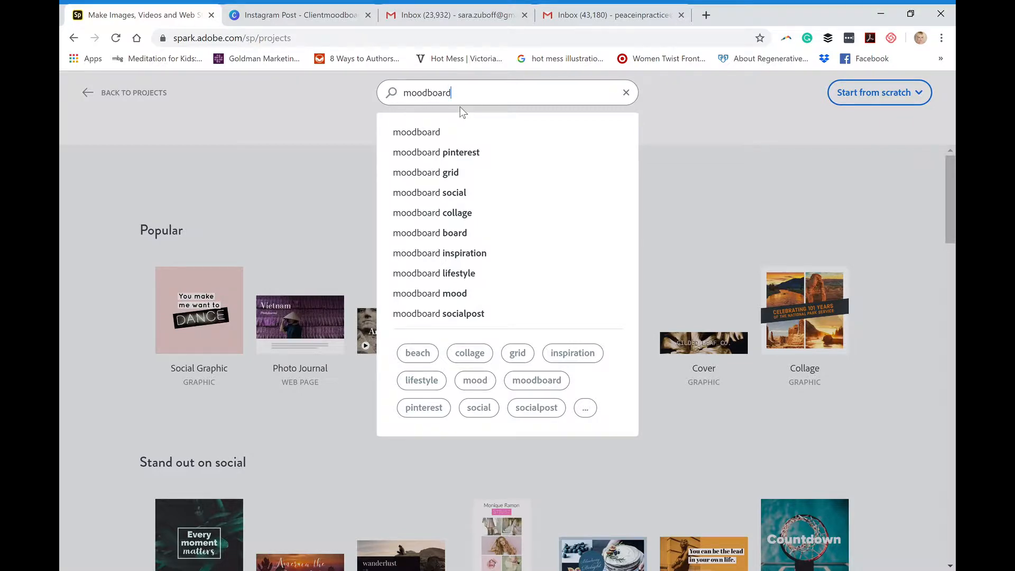
{"action": "key", "text": "Return"}
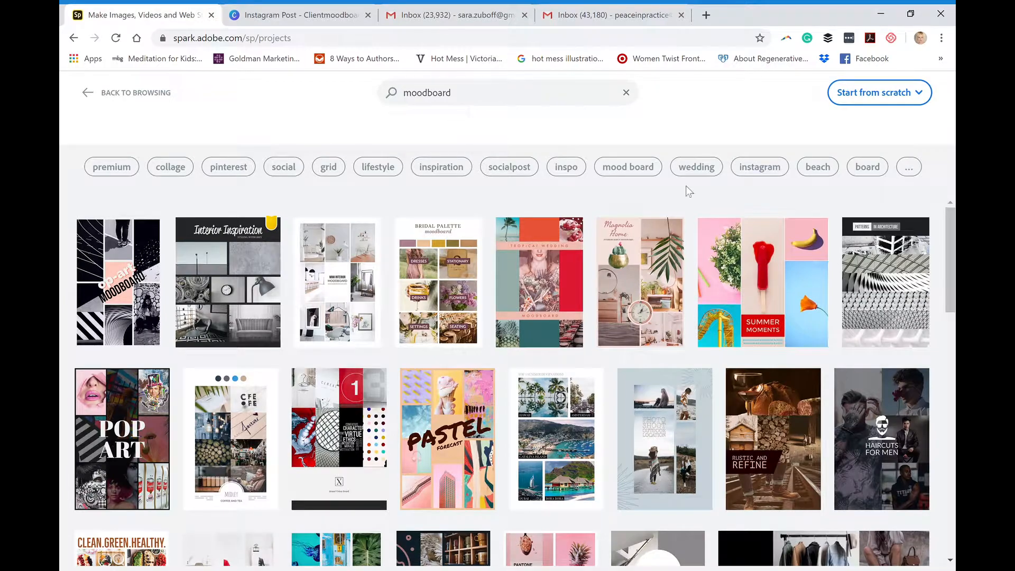
Step: Create a post from the "Bridal Palette moodboard" template among the search results
{"action": "mouse_move", "coordinate": [955, 213]}
{"action": "left_mouse_down"}
{"action": "mouse_move", "coordinate": [954, 343]}
{"action": "mouse_move", "coordinate": [954, 213]}
{"action": "left_mouse_up"}
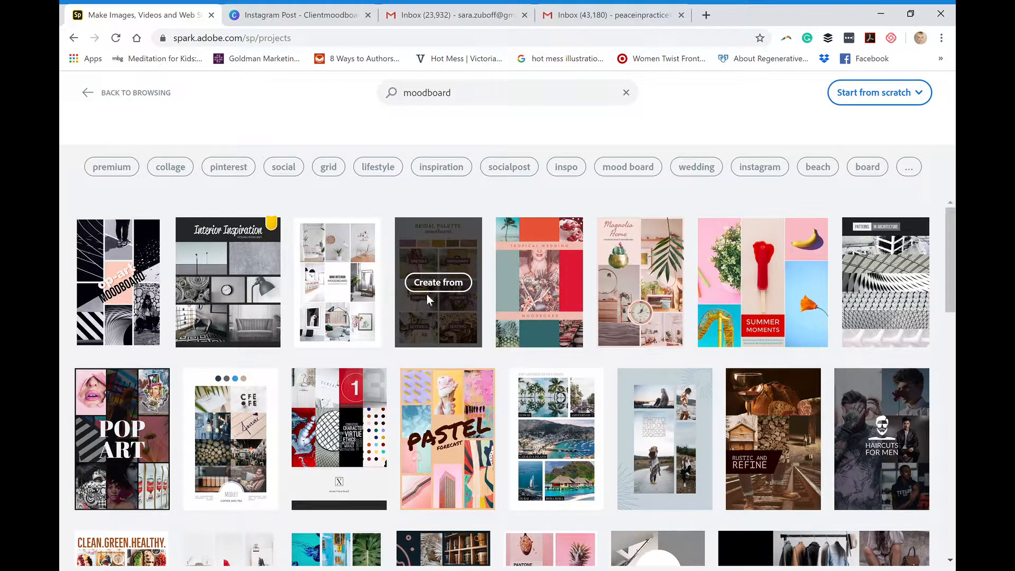
{"action": "left_click", "coordinate": [437, 286]}
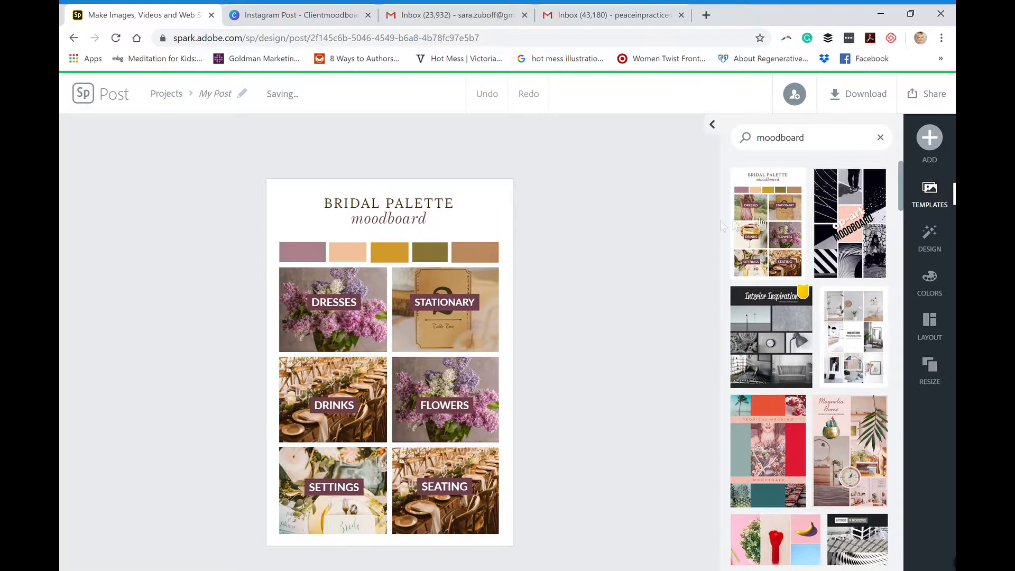
{"action": "left_click", "coordinate": [836, 213]}
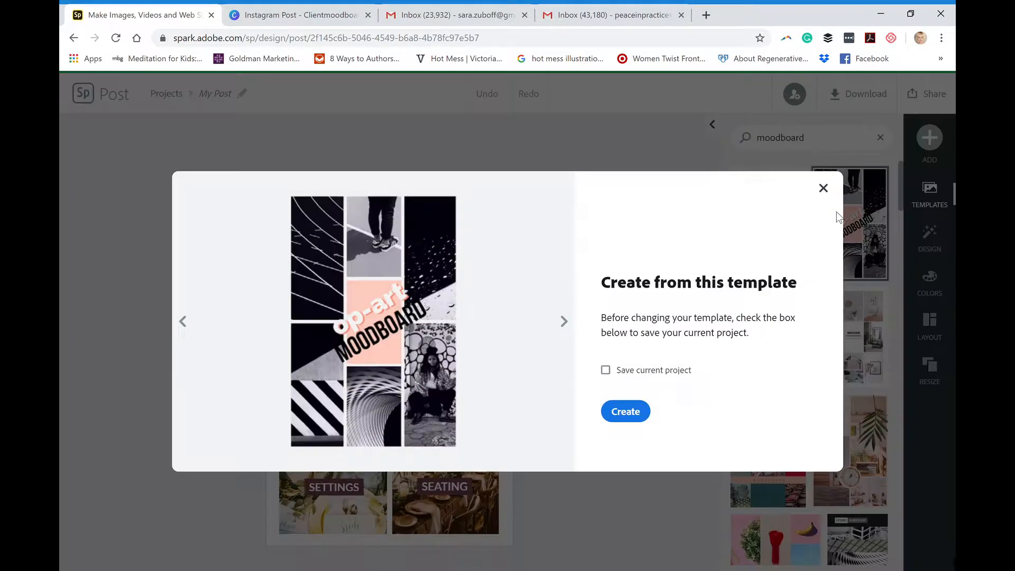
{"action": "left_click", "coordinate": [824, 188]}
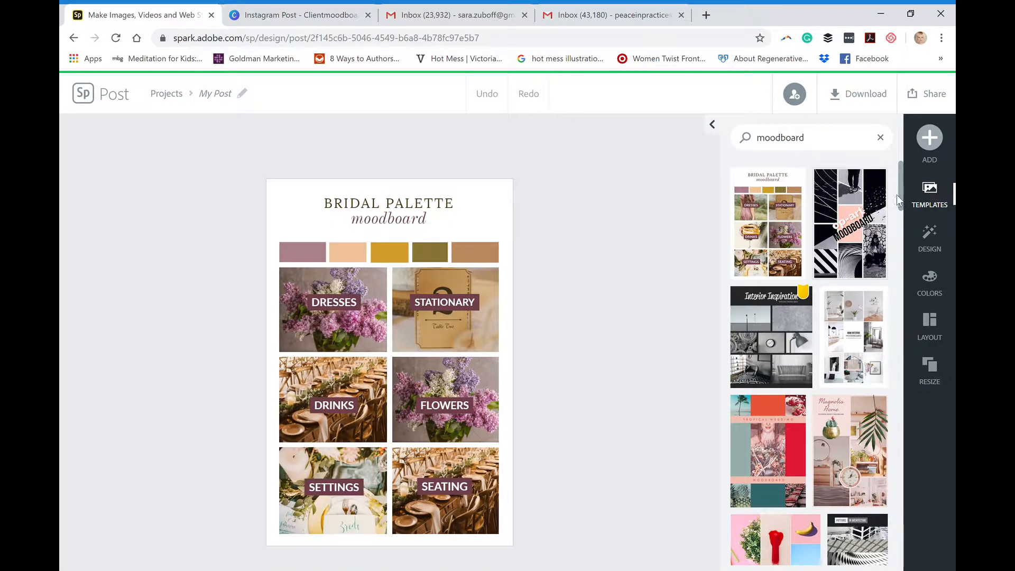
{"action": "mouse_move", "coordinate": [901, 196]}
{"action": "left_mouse_down"}
{"action": "mouse_move", "coordinate": [901, 257]}
{"action": "mouse_move", "coordinate": [897, 182]}
{"action": "left_mouse_up"}
{"action": "left_click", "coordinate": [853, 193]}
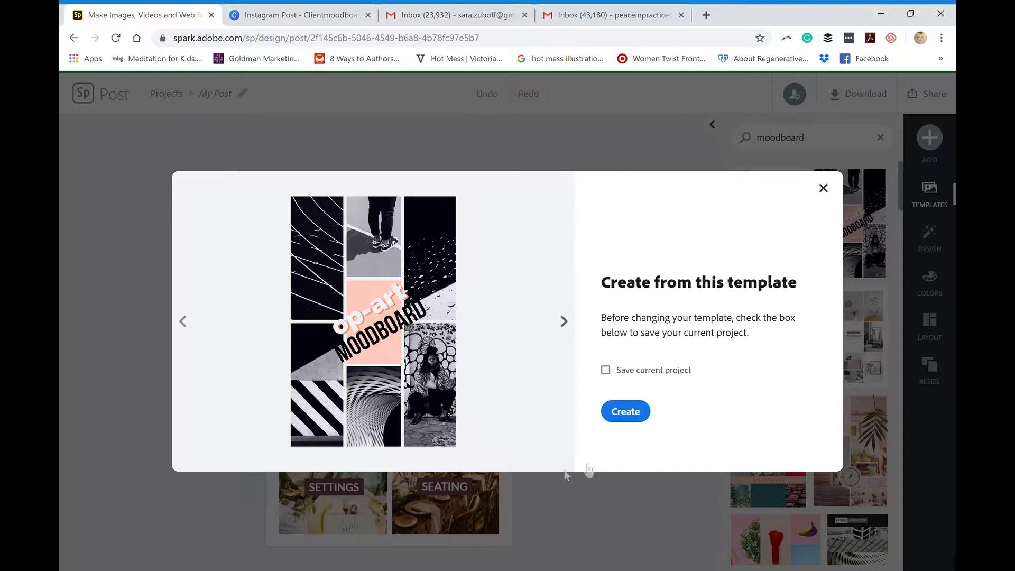
{"action": "left_click", "coordinate": [606, 370]}
{"action": "left_click", "coordinate": [824, 189]}
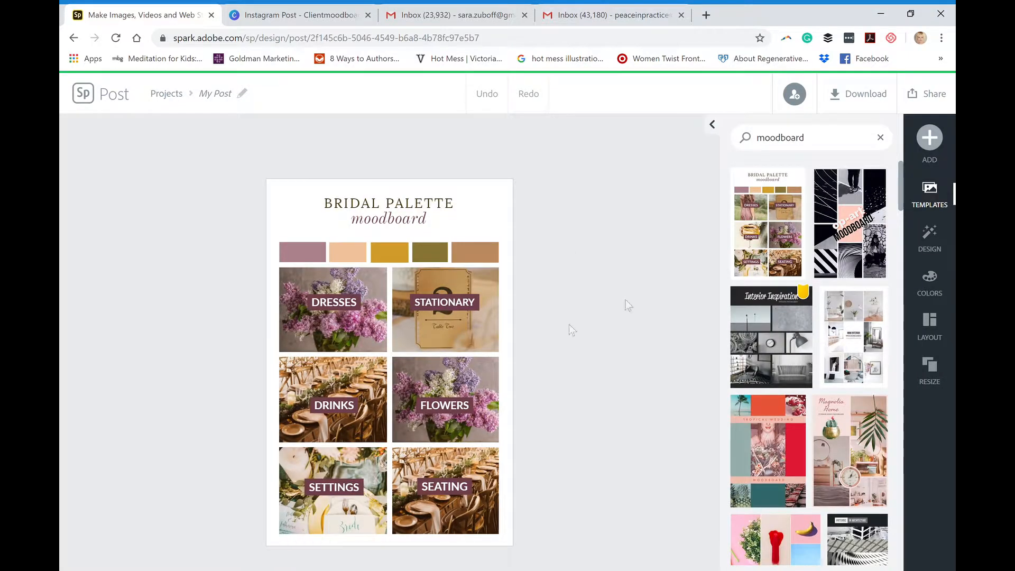
Step: Try naming the project with the owner's first name followed by "Mood Board"
{"action": "left_click", "coordinate": [211, 99]}
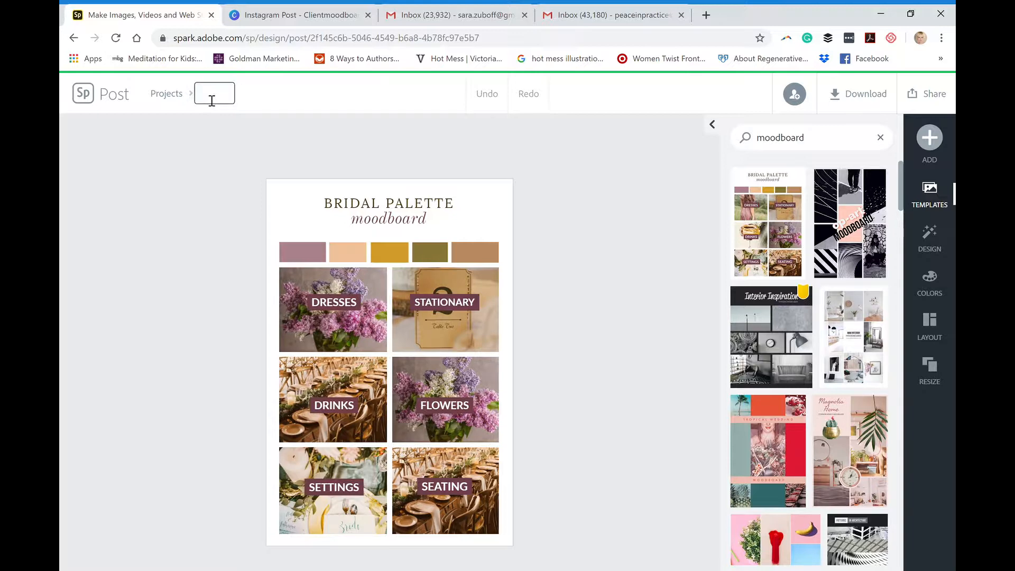
{"action": "type", "text": "Sara's Mood Board"}
{"action": "key", "text": "Return"}
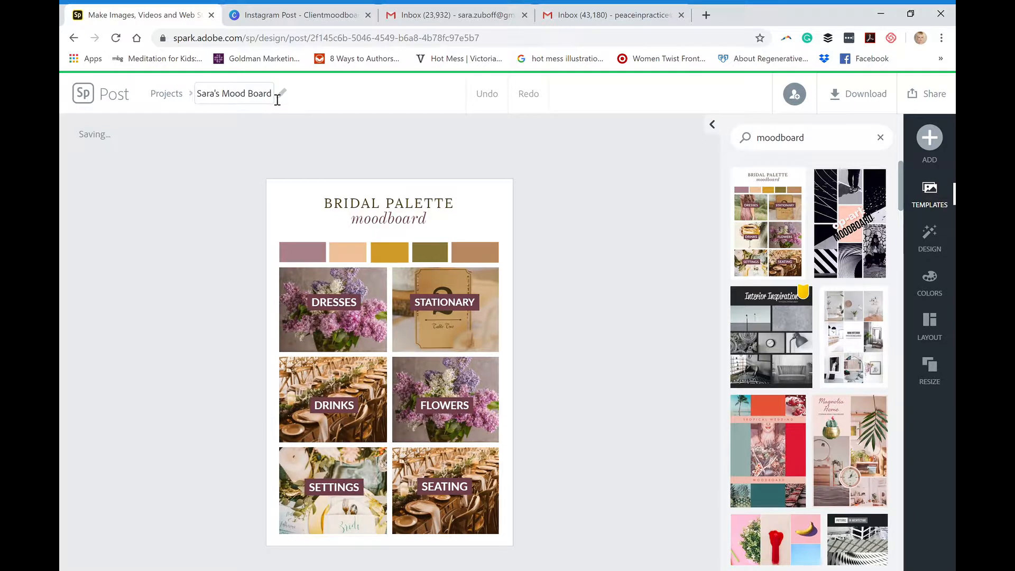
Step: Rename the project as SunniSkiesMoodBoard
{"action": "left_click", "coordinate": [276, 99]}
{"action": "left_click_drag", "start_coordinate": [272, 99], "coordinate": [201, 101]}
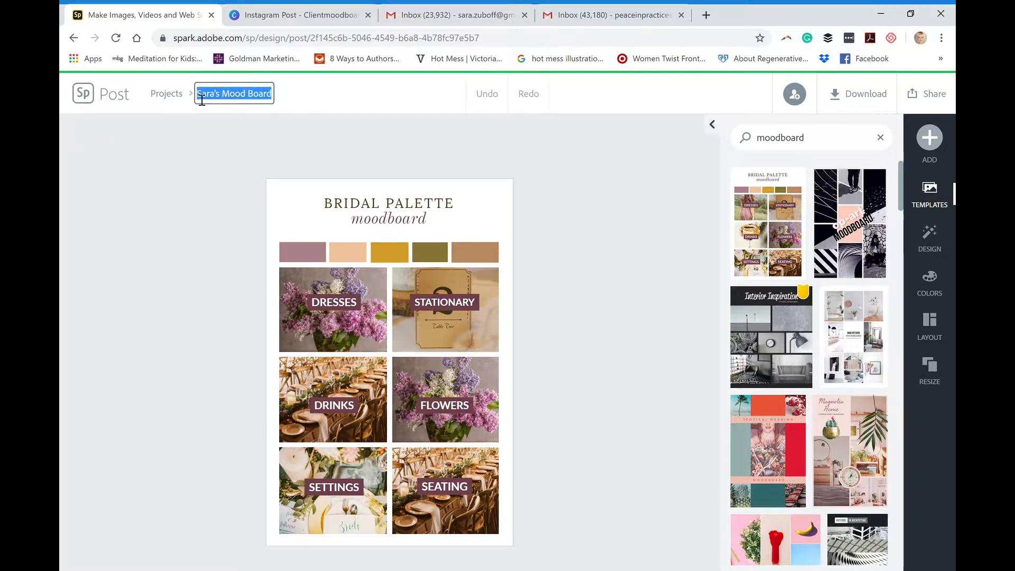
{"action": "type", "text": "S"}
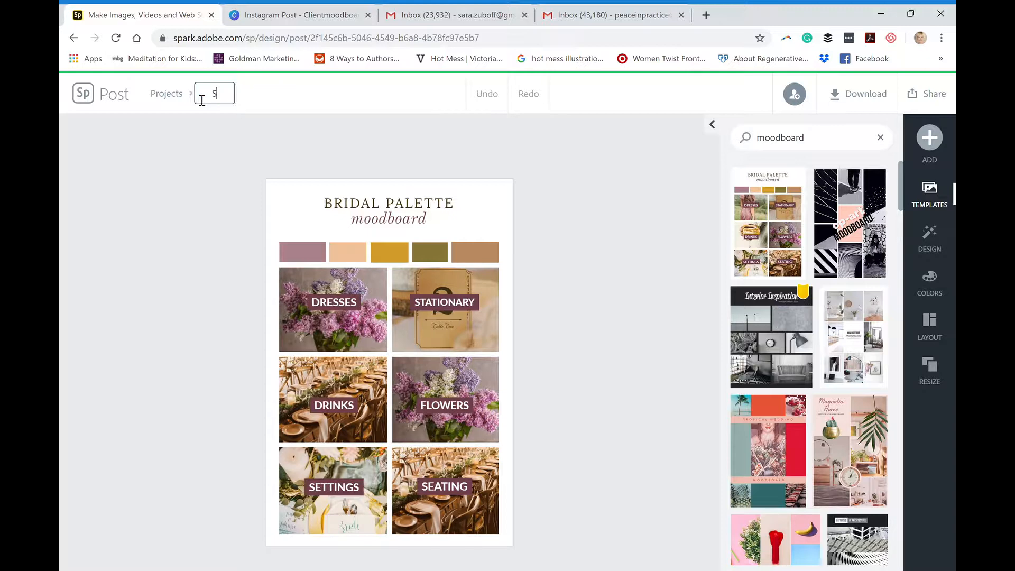
{"action": "type", "text": "unniSkiesMOod"}
{"action": "key", "text": "BackSpace"}
{"action": "key", "text": "BackSpace"}
{"action": "key", "text": "BackSpace"}
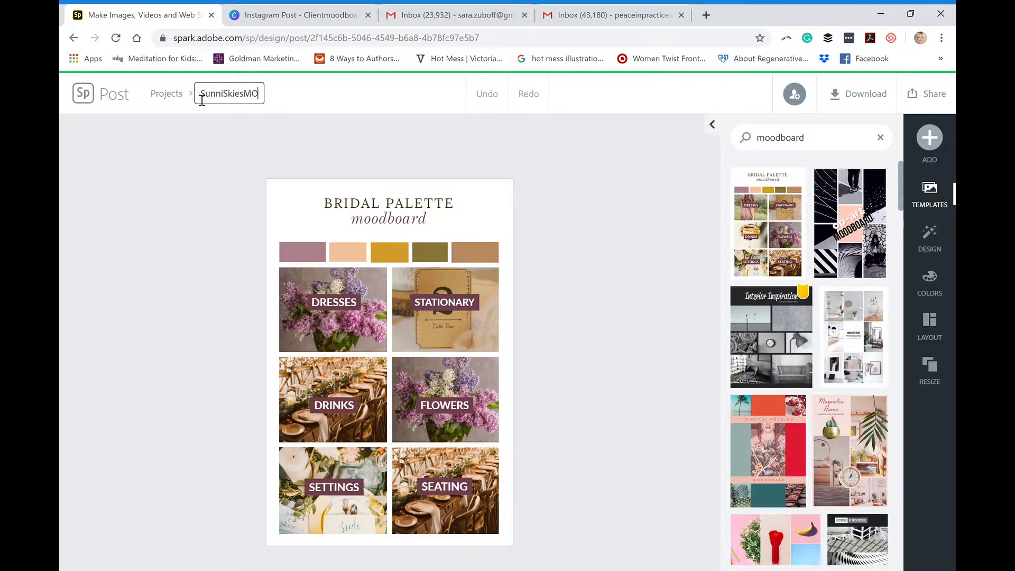
{"action": "type", "text": "oodBoard"}
{"action": "key", "text": "Return"}
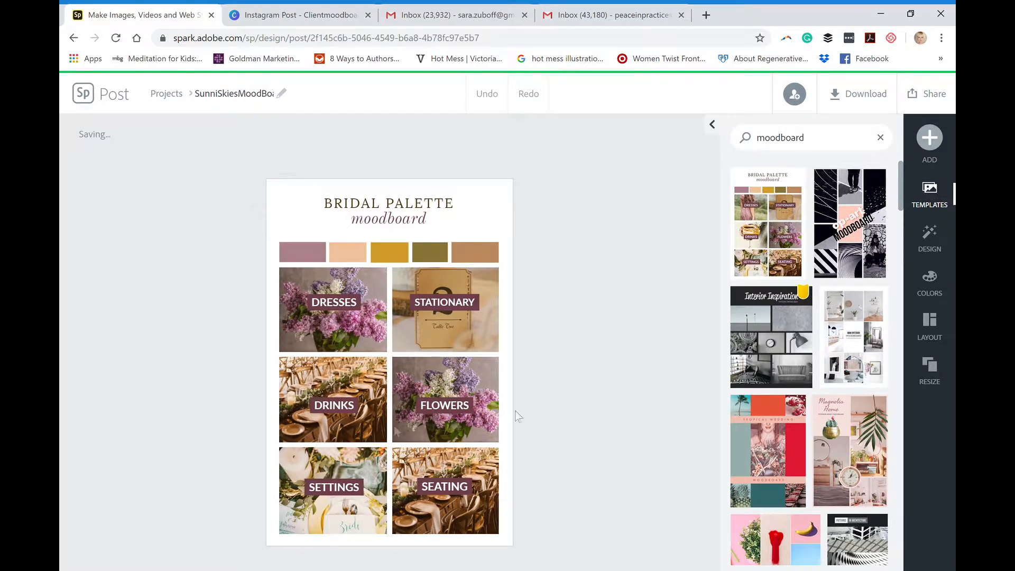
Step: Replace the "BRIDAL PALETTE" heading text with "Branding"
{"action": "double_click", "coordinate": [410, 204]}
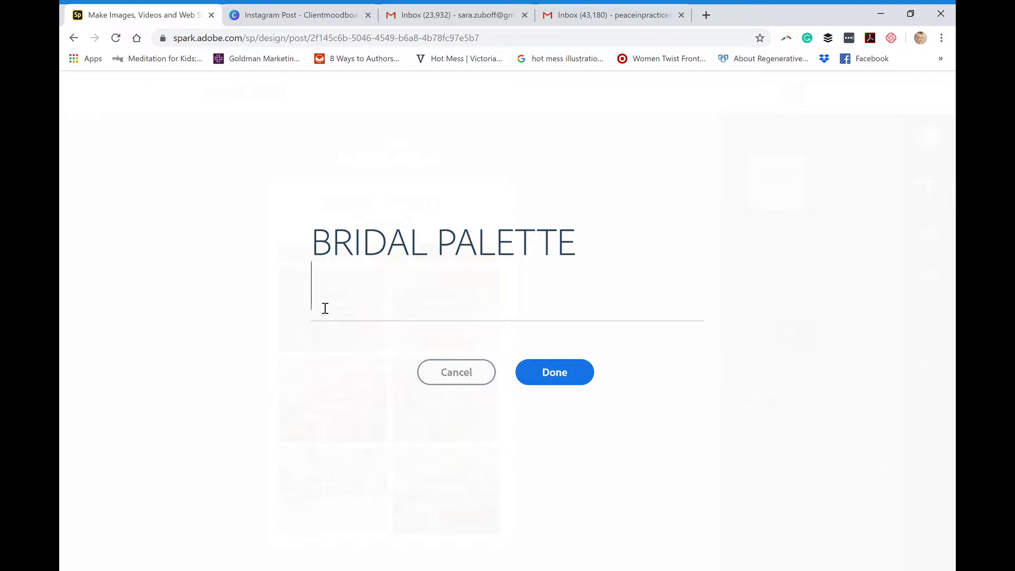
{"action": "key", "text": "BackSpace"}
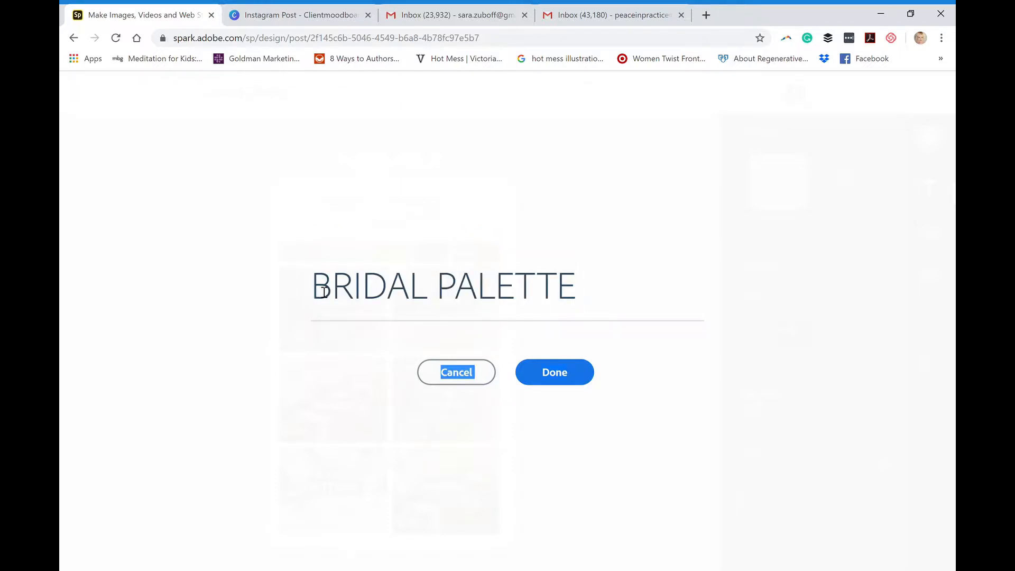
{"action": "left_click_drag", "start_coordinate": [312, 286], "coordinate": [589, 304]}
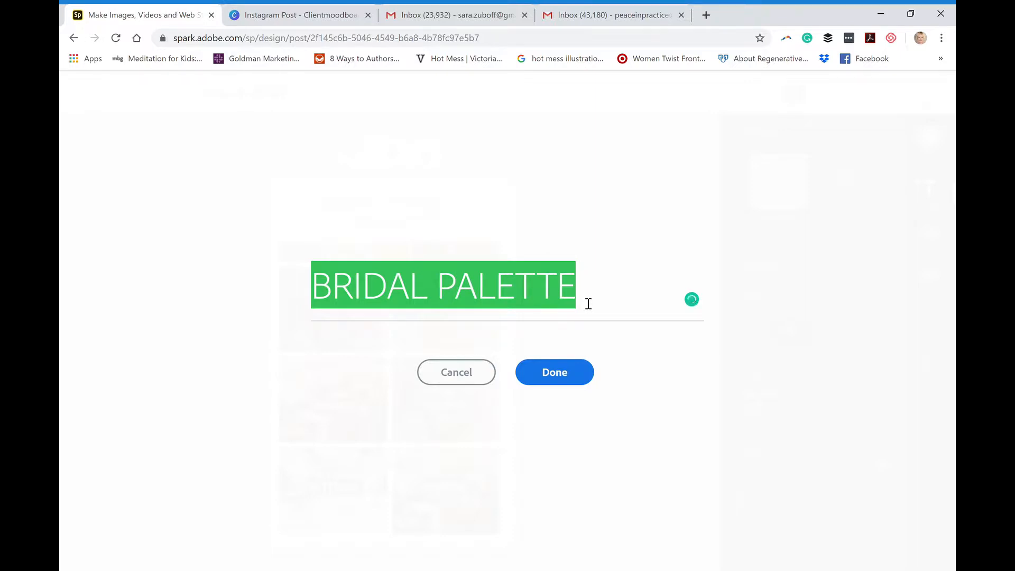
{"action": "type", "text": "Bra"}
{"action": "key", "text": "BackSpace"}
{"action": "type", "text": "and"}
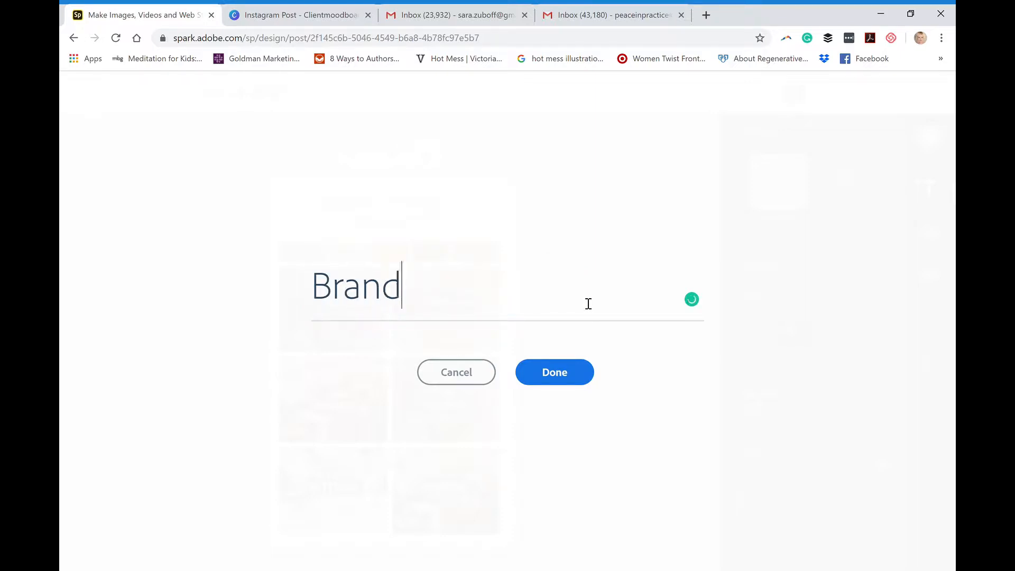
{"action": "type", "text": "ing"}
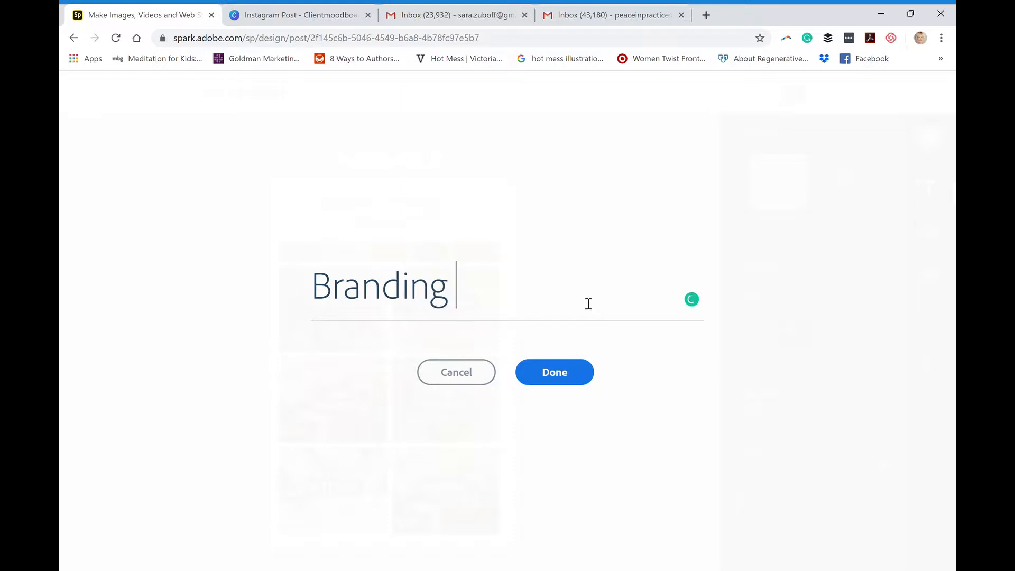
{"action": "left_click", "coordinate": [562, 375]}
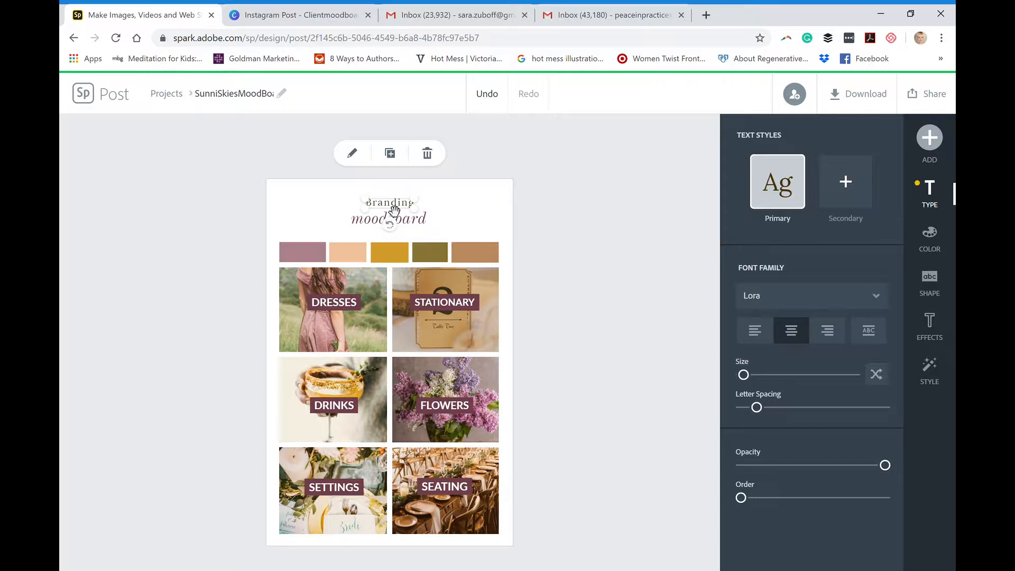
Step: Set the "Branding" heading's font to Raleway Heavy and enlarge it to roughly twice its size
{"action": "left_click", "coordinate": [778, 295]}
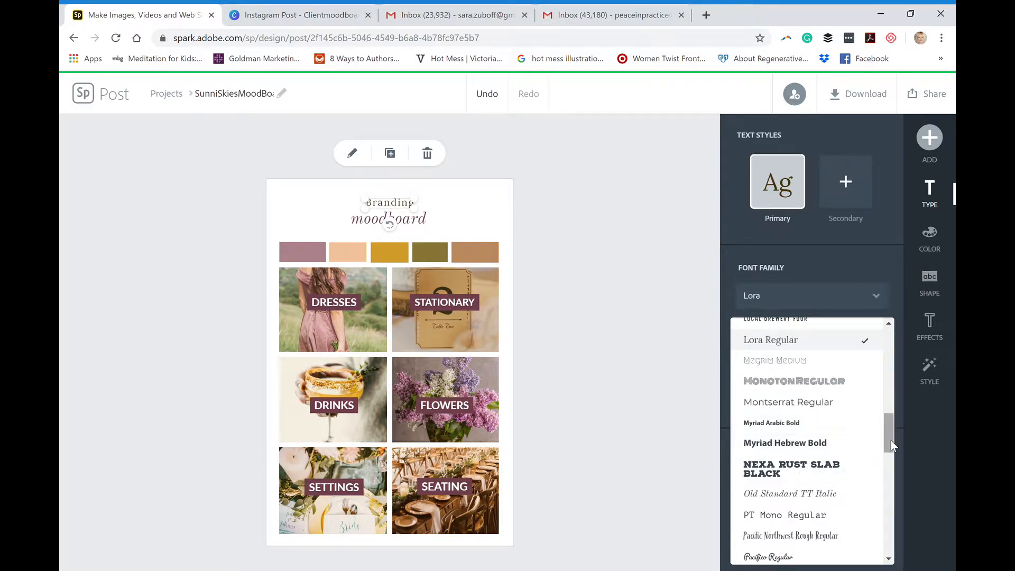
{"action": "left_click_drag", "start_coordinate": [890, 440], "coordinate": [891, 477]}
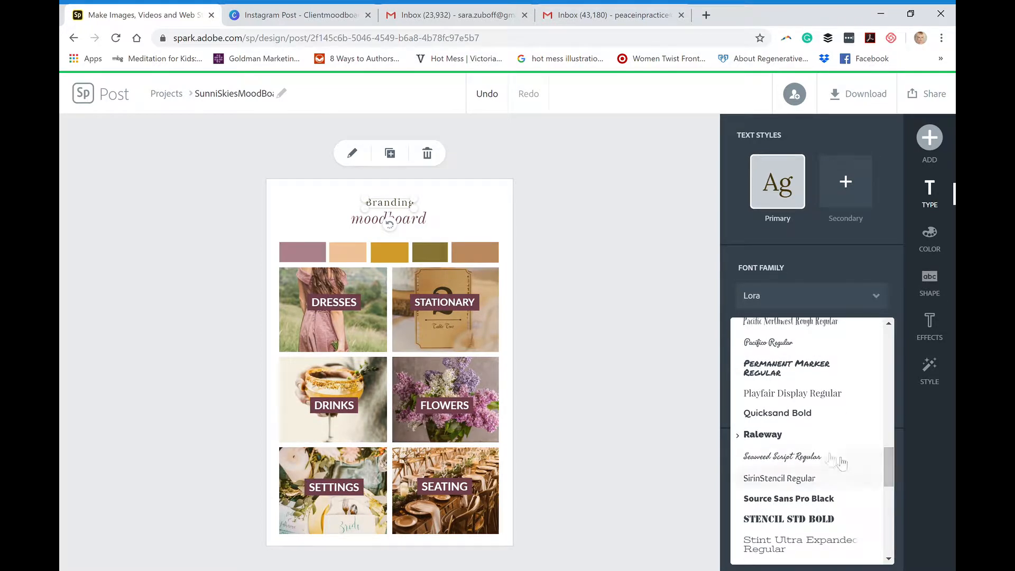
{"action": "left_click", "coordinate": [763, 434]}
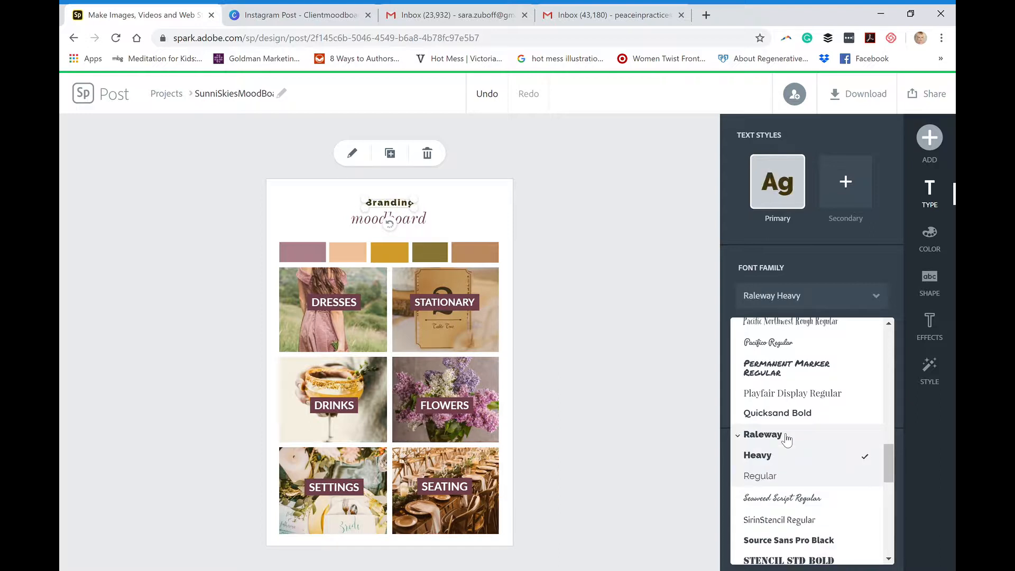
{"action": "left_click", "coordinate": [891, 256]}
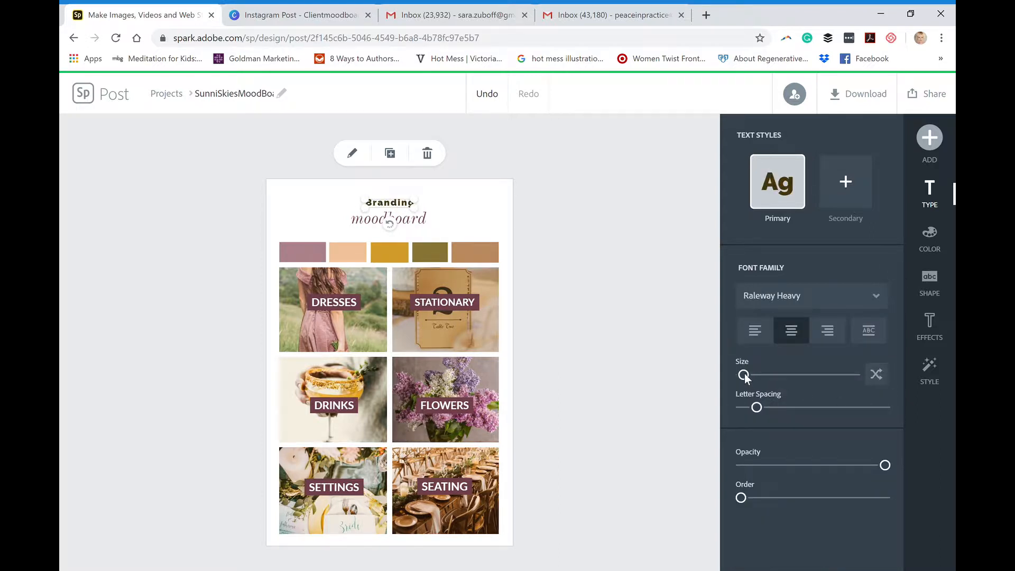
{"action": "mouse_move", "coordinate": [748, 380]}
{"action": "left_mouse_down"}
{"action": "mouse_move", "coordinate": [783, 382]}
{"action": "mouse_move", "coordinate": [758, 382]}
{"action": "left_mouse_up"}
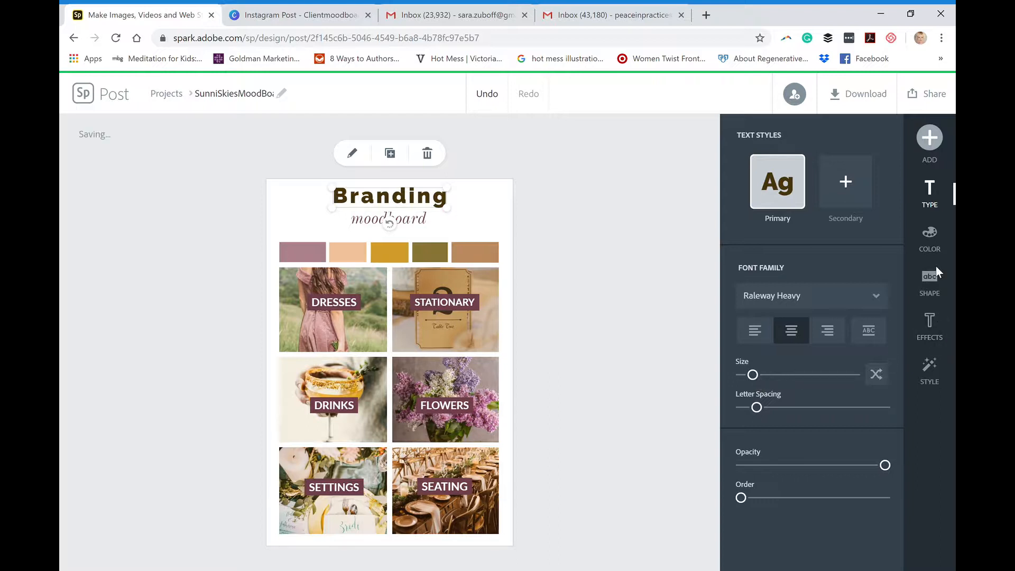
Step: Recolor the "Branding" heading with the custom pink #D9318E and save the color
{"action": "left_click", "coordinate": [935, 239]}
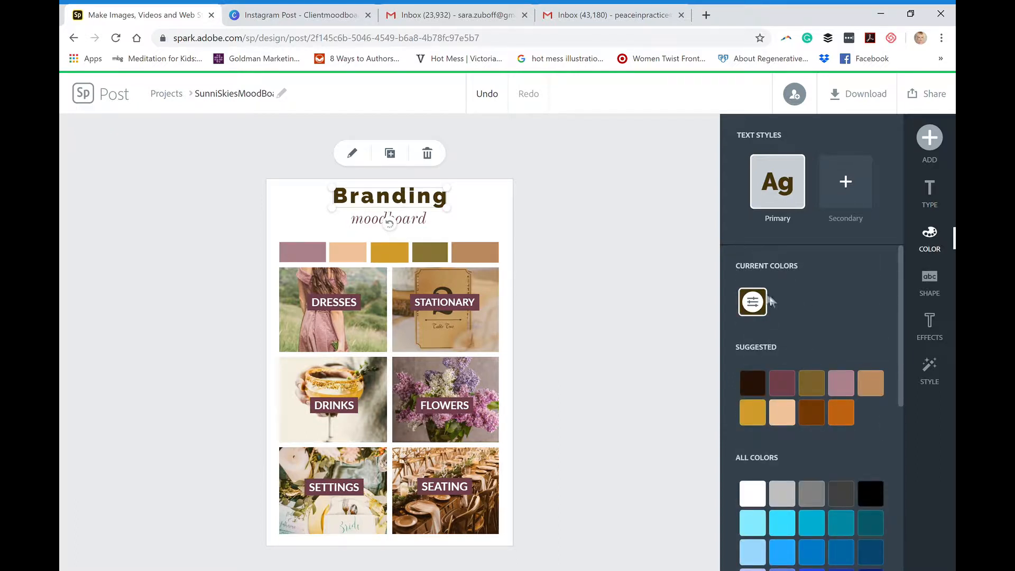
{"action": "left_click", "coordinate": [752, 304]}
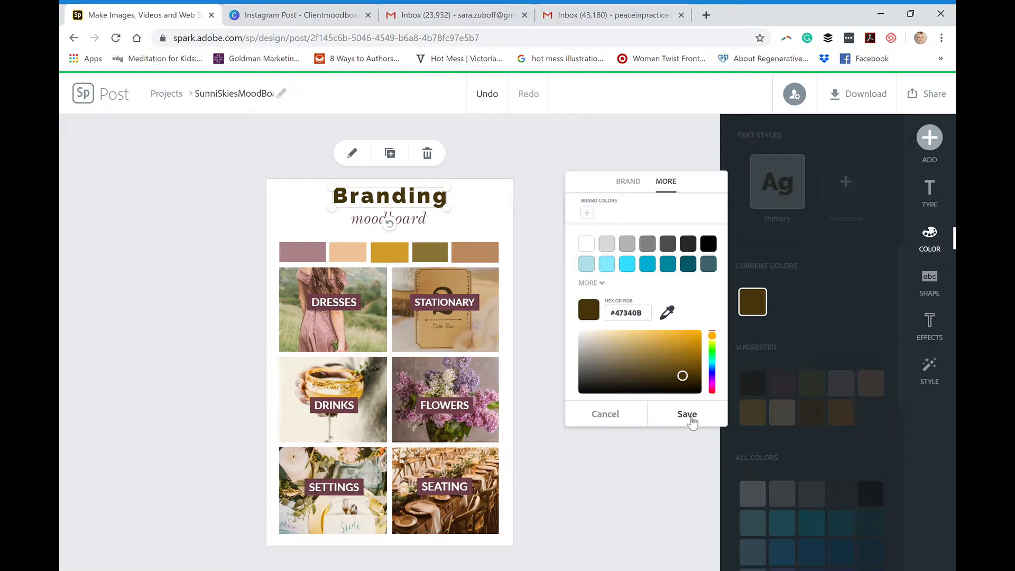
{"action": "left_click", "coordinate": [689, 417]}
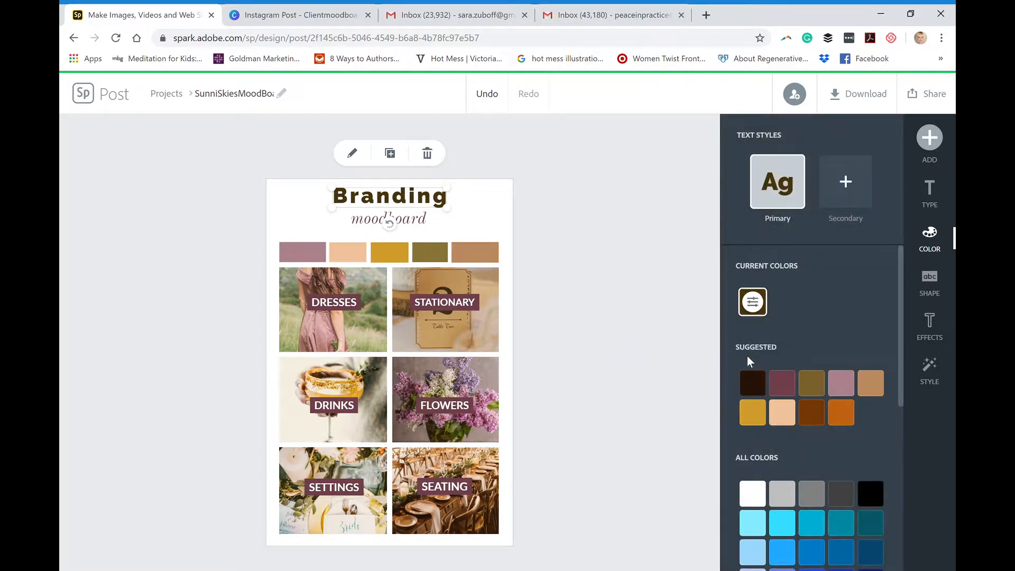
{"action": "left_click", "coordinate": [752, 302]}
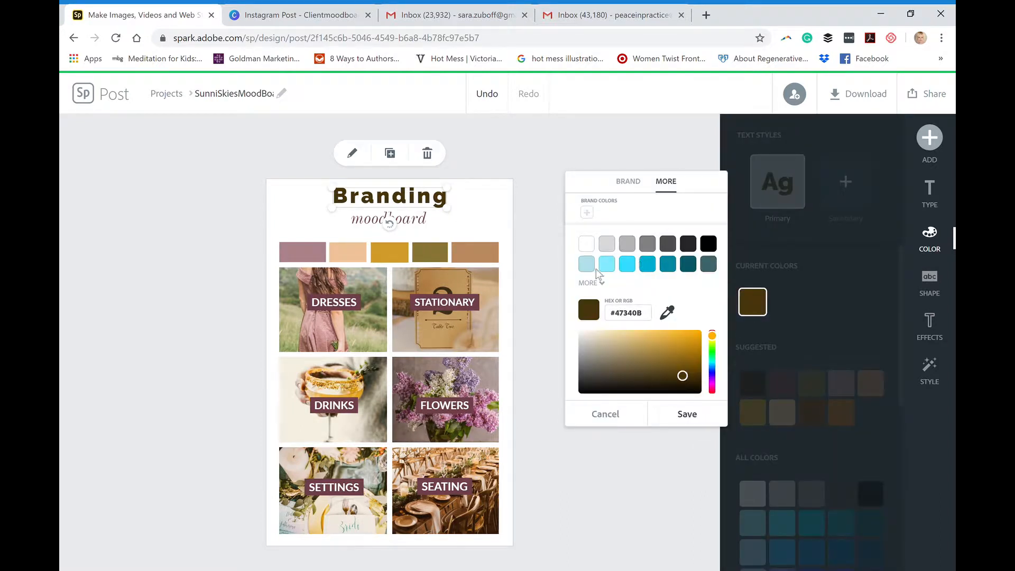
{"action": "left_click", "coordinate": [628, 267]}
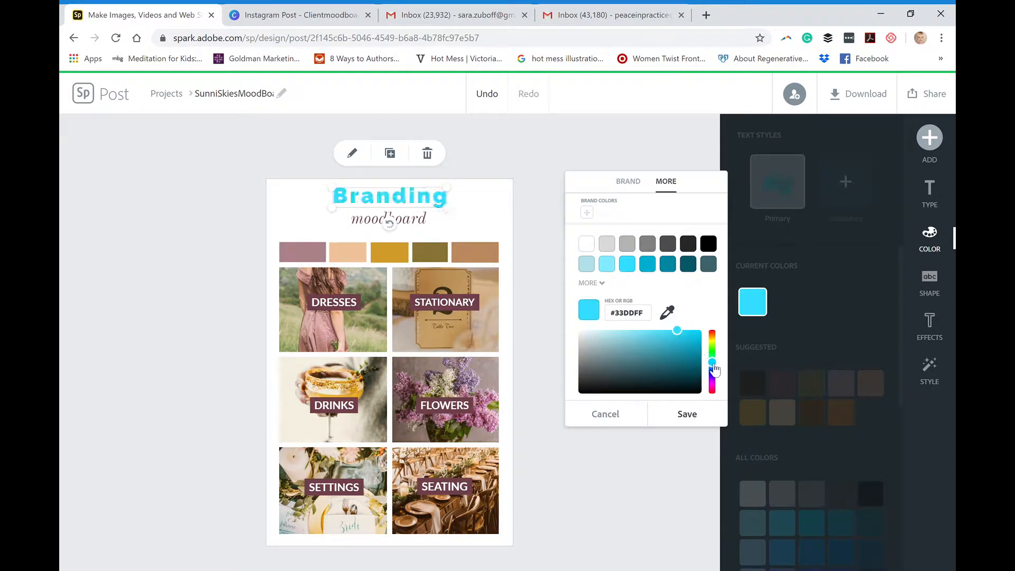
{"action": "left_click", "coordinate": [713, 381]}
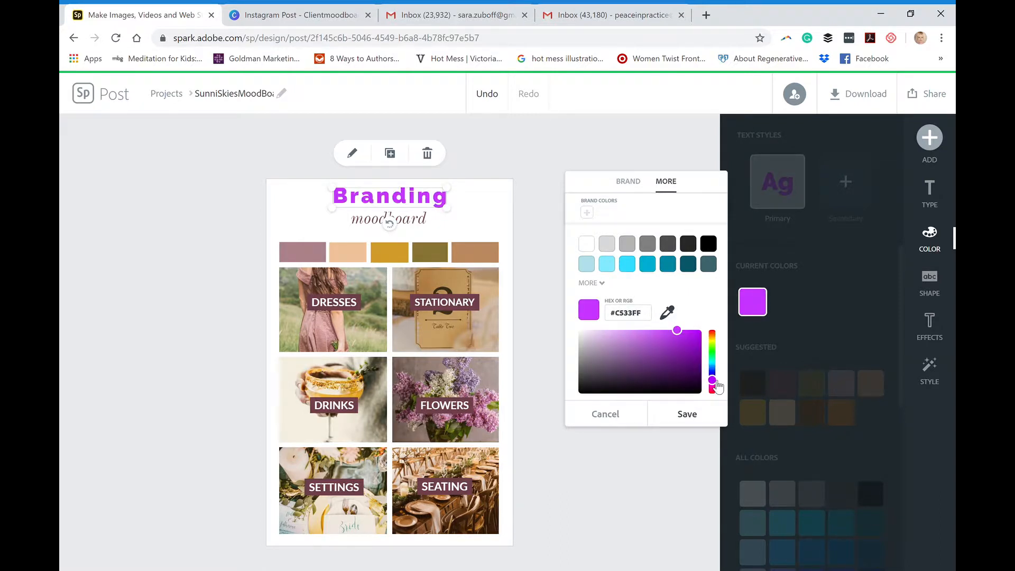
{"action": "left_click_drag", "start_coordinate": [717, 387], "coordinate": [719, 391]}
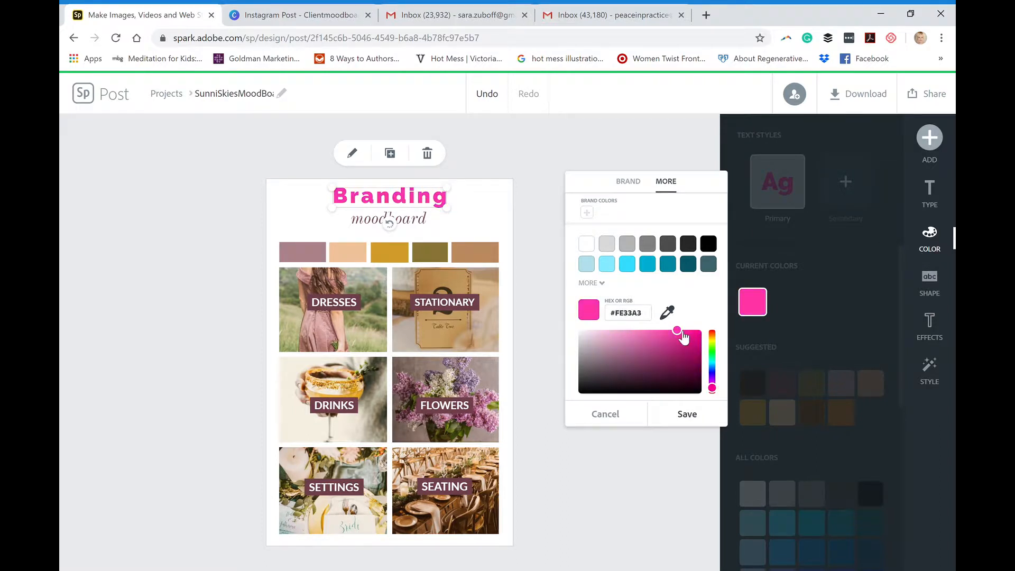
{"action": "left_click_drag", "start_coordinate": [684, 338], "coordinate": [680, 346]}
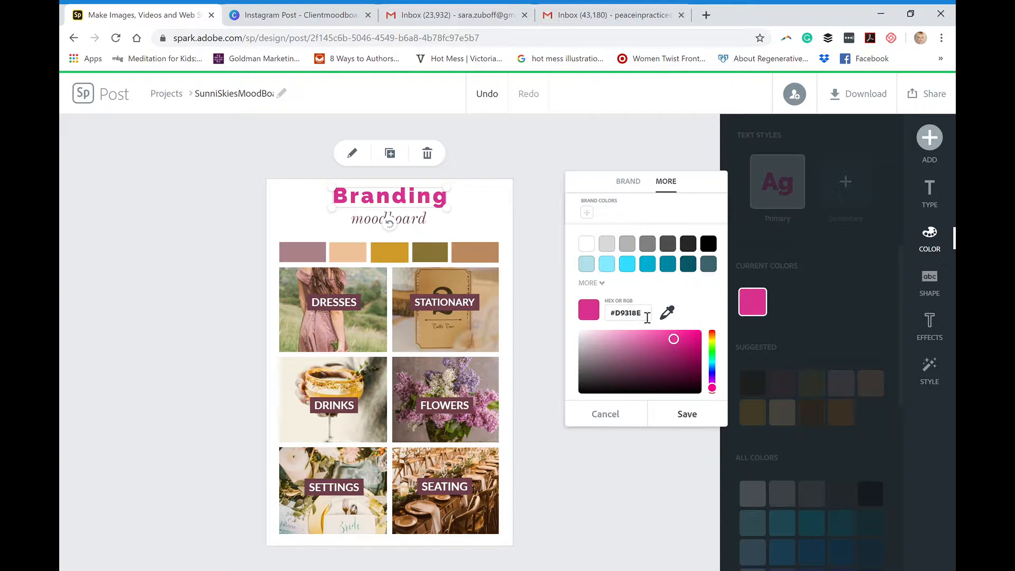
{"action": "left_click_drag", "start_coordinate": [644, 313], "coordinate": [610, 314]}
{"action": "left_click", "coordinate": [688, 417]}
{"action": "left_click", "coordinate": [688, 415]}
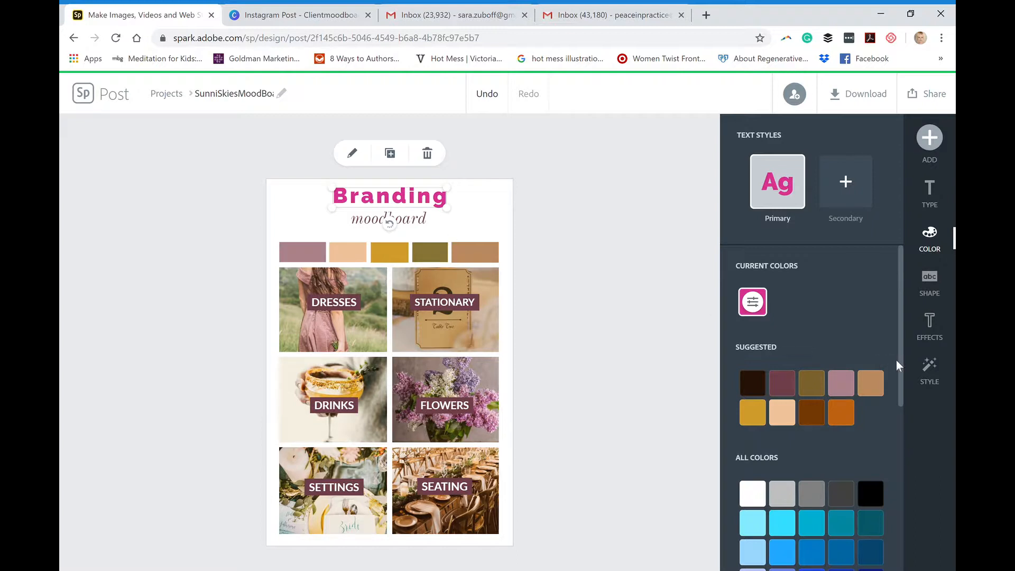
Step: Change the "moodboard" subtitle's color to the suggested dusty mauve
{"action": "scroll", "coordinate": [902, 392], "scroll_direction": "down", "scroll_amount": 1}
{"action": "left_click_drag", "start_coordinate": [902, 398], "coordinate": [907, 446]}
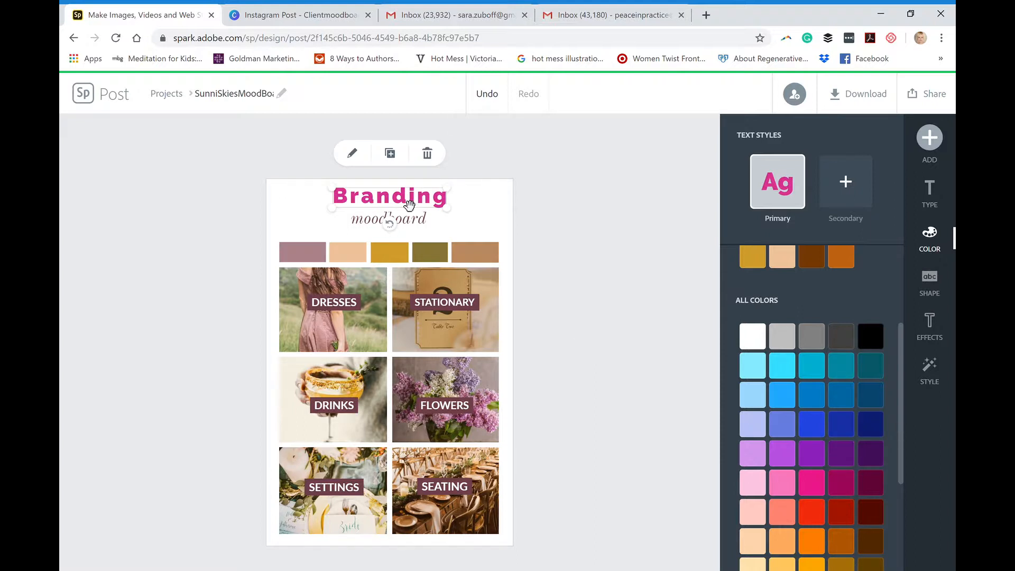
{"action": "left_click", "coordinate": [409, 222]}
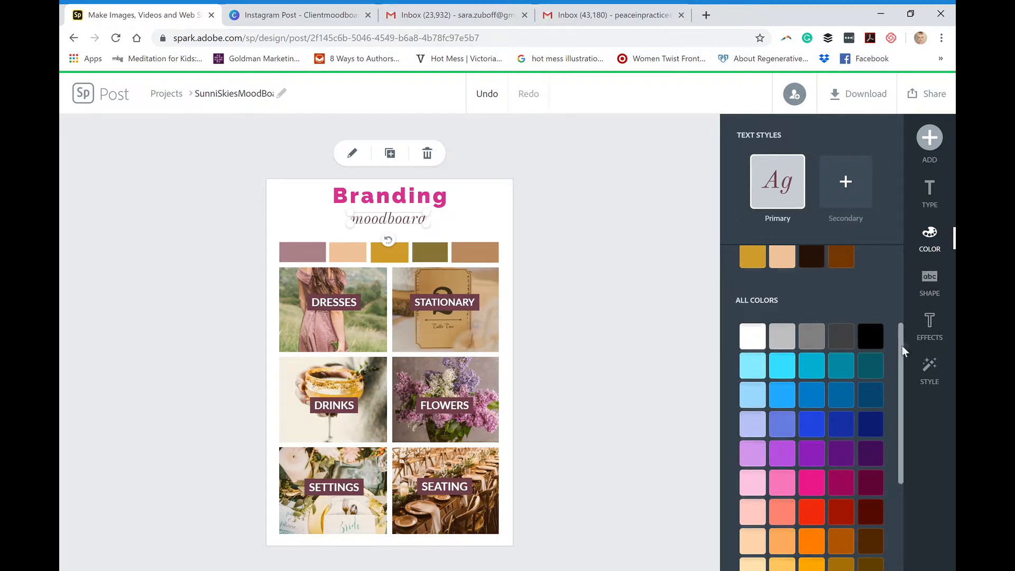
{"action": "left_click_drag", "start_coordinate": [902, 345], "coordinate": [898, 279]}
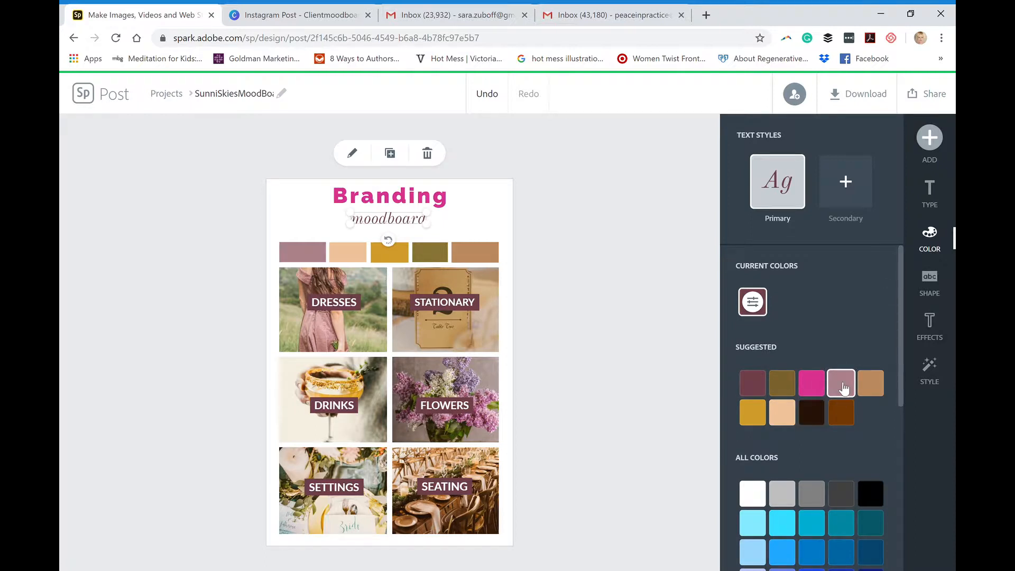
{"action": "left_click", "coordinate": [842, 389]}
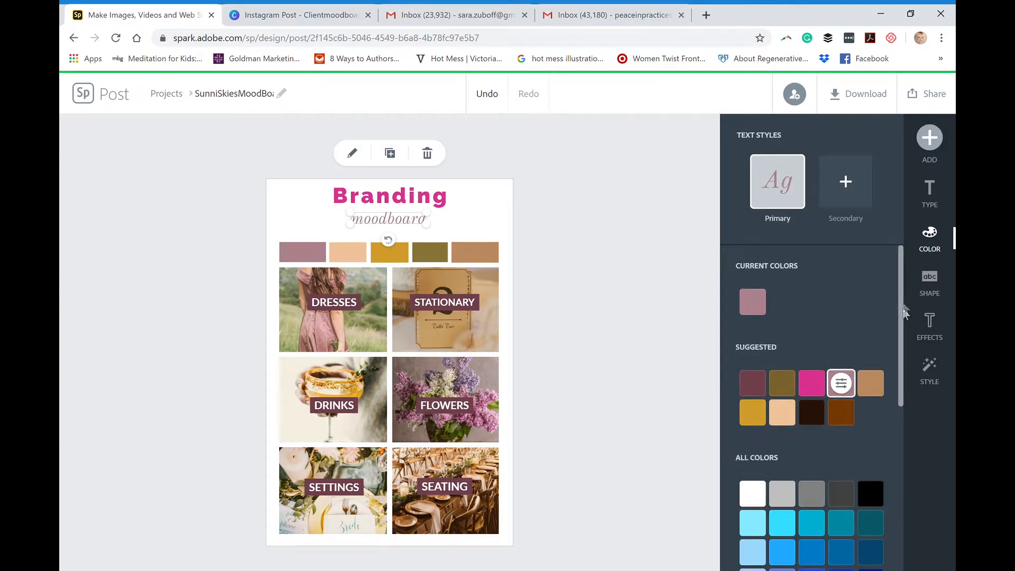
{"action": "scroll", "coordinate": [904, 459], "scroll_direction": "down", "scroll_amount": 5}
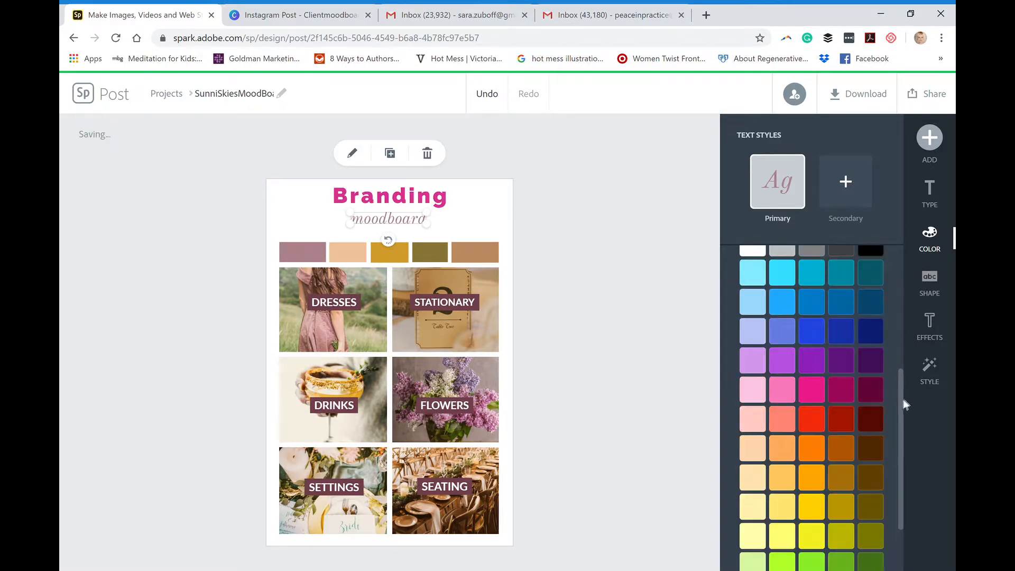
{"action": "left_click", "coordinate": [383, 227]}
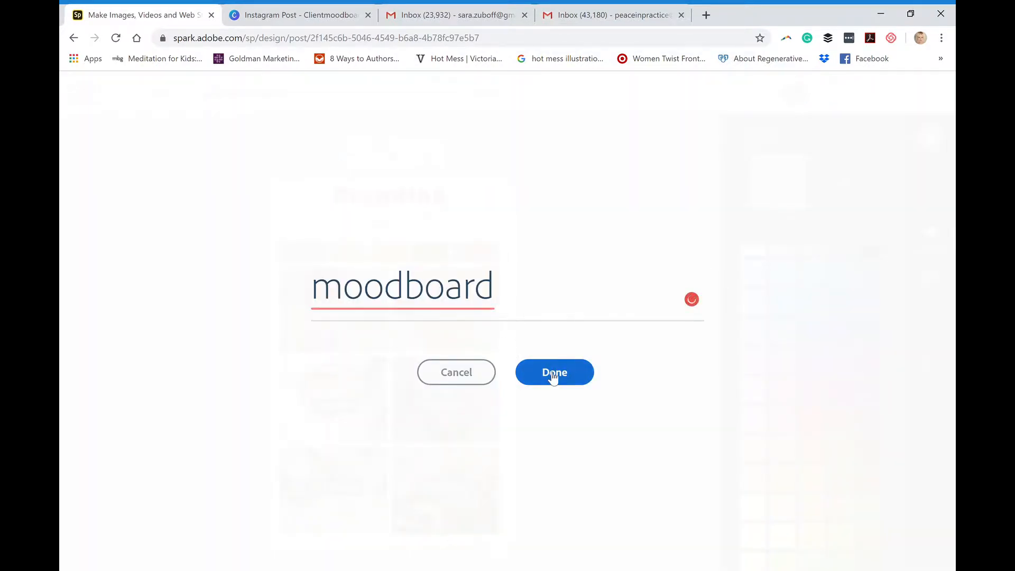
{"action": "left_click", "coordinate": [553, 374]}
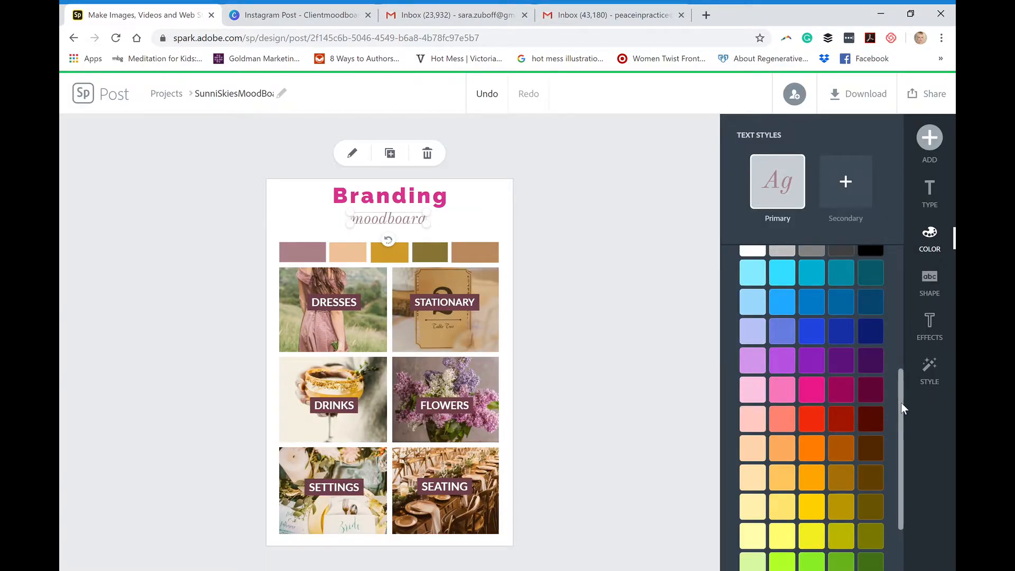
{"action": "scroll", "coordinate": [902, 403], "scroll_direction": "up", "scroll_amount": 5}
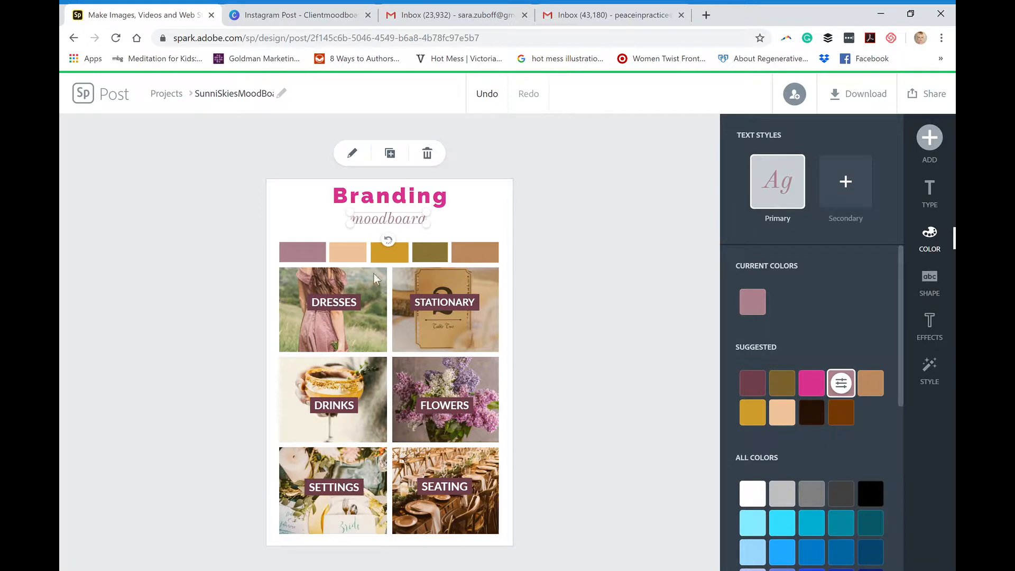
{"action": "left_click", "coordinate": [304, 261]}
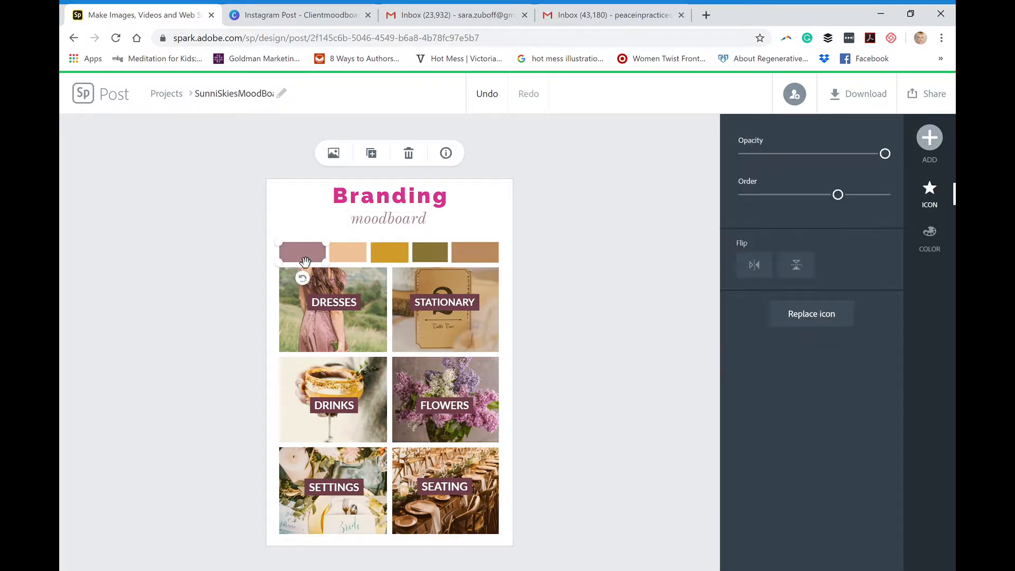
{"action": "left_click", "coordinate": [353, 255]}
{"action": "left_click", "coordinate": [394, 254]}
{"action": "left_click", "coordinate": [430, 254]}
{"action": "left_click", "coordinate": [480, 255]}
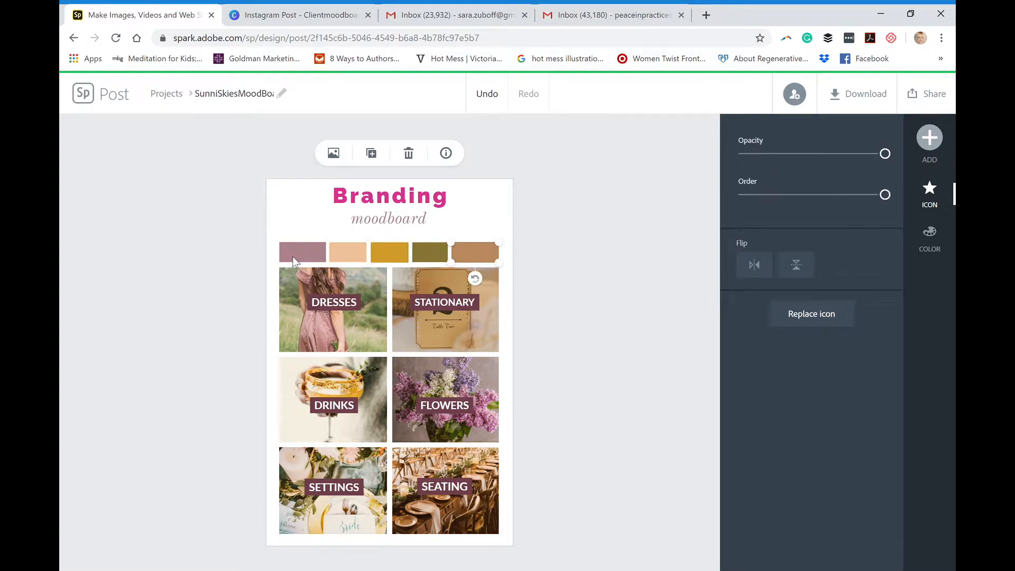
Step: Replace the mauve rectangle swatch with a solid five-pointed star icon, searching the icons for "star"
{"action": "double_click", "coordinate": [294, 260]}
{"action": "type", "text": "rectangle"}
{"action": "key", "text": "Return"}
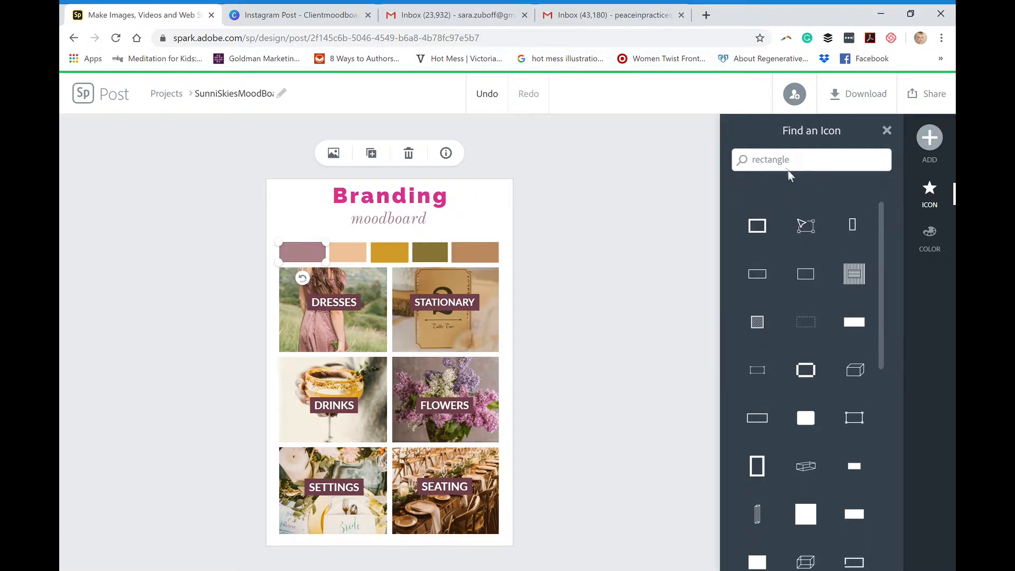
{"action": "left_click_drag", "start_coordinate": [804, 165], "coordinate": [741, 168]}
{"action": "type", "text": "star"}
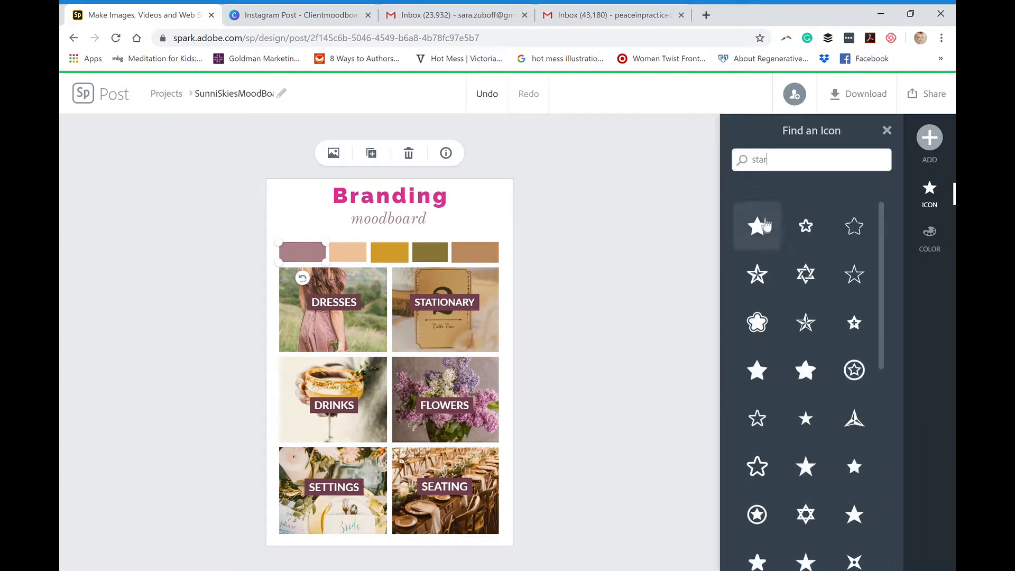
{"action": "left_click", "coordinate": [765, 227]}
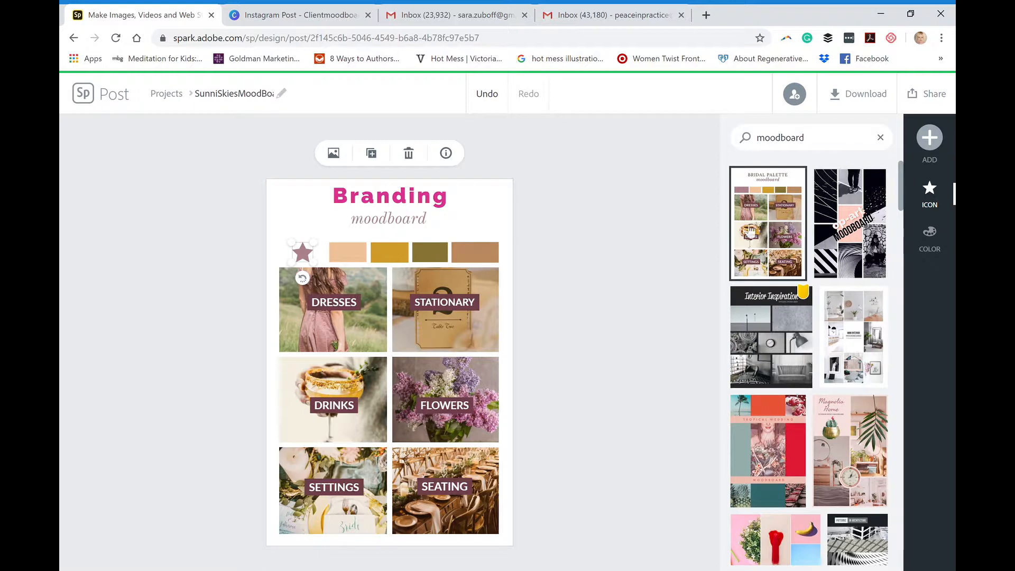
Step: Replace the peach rectangle swatch with the solid star icon and delete the extra large star over the photos
{"action": "left_click", "coordinate": [342, 250]}
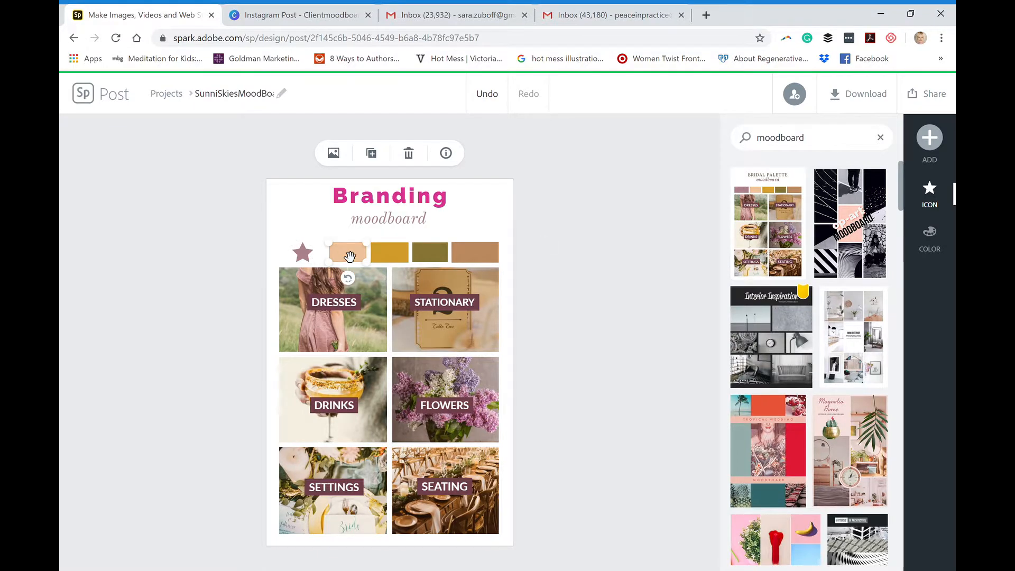
{"action": "left_click", "coordinate": [349, 257]}
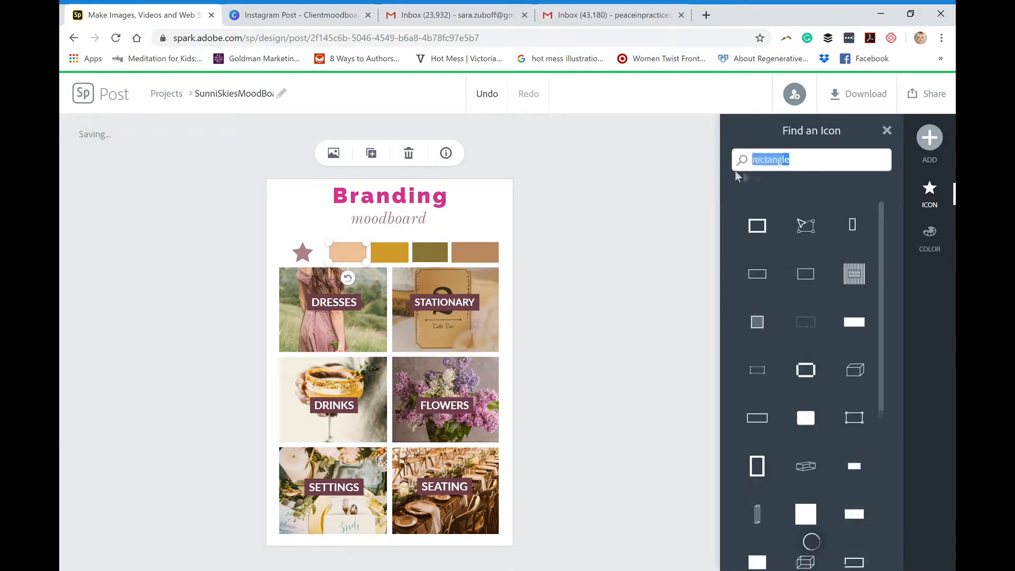
{"action": "type", "text": "star"}
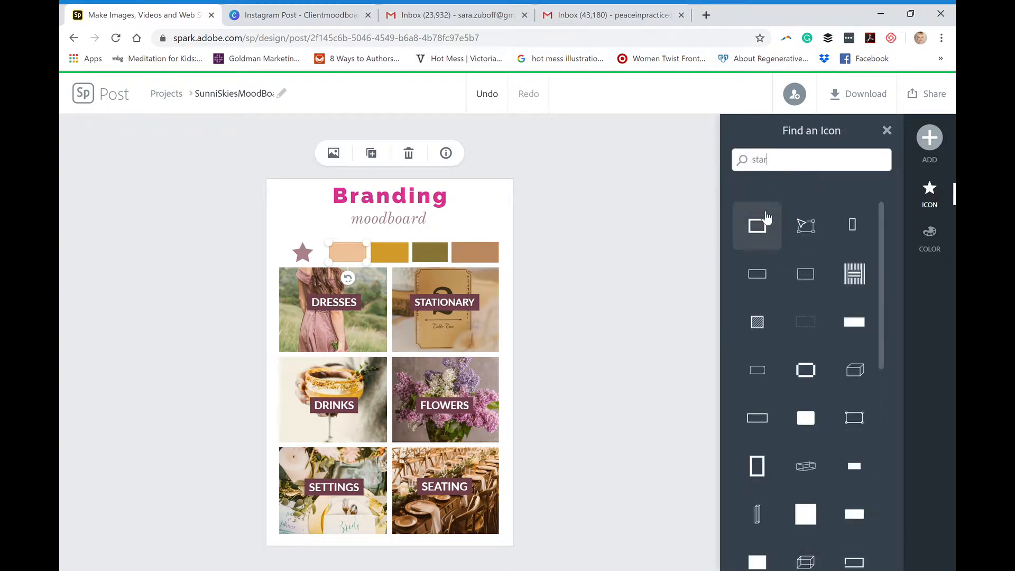
{"action": "key", "text": "Return"}
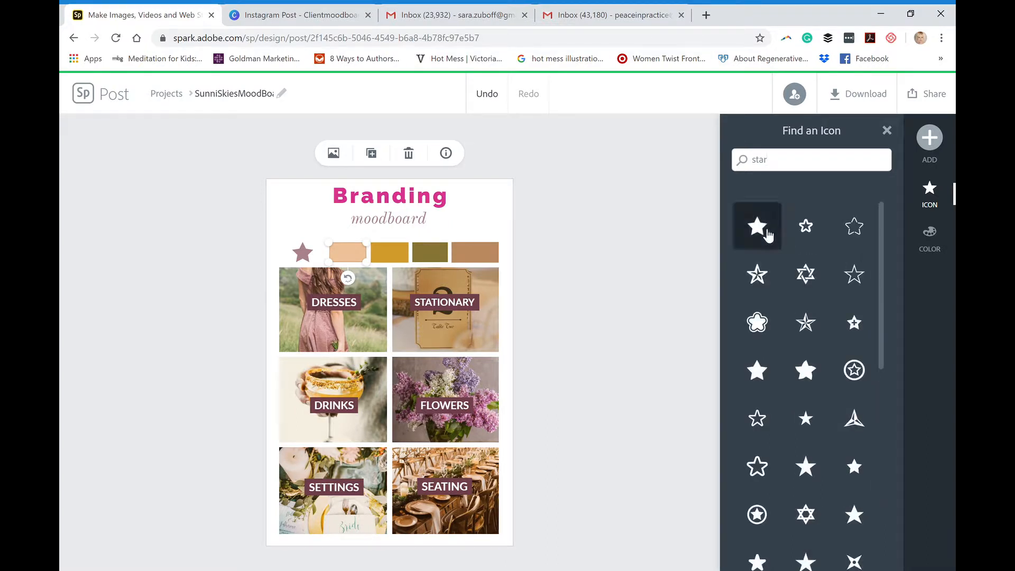
{"action": "left_click", "coordinate": [768, 235]}
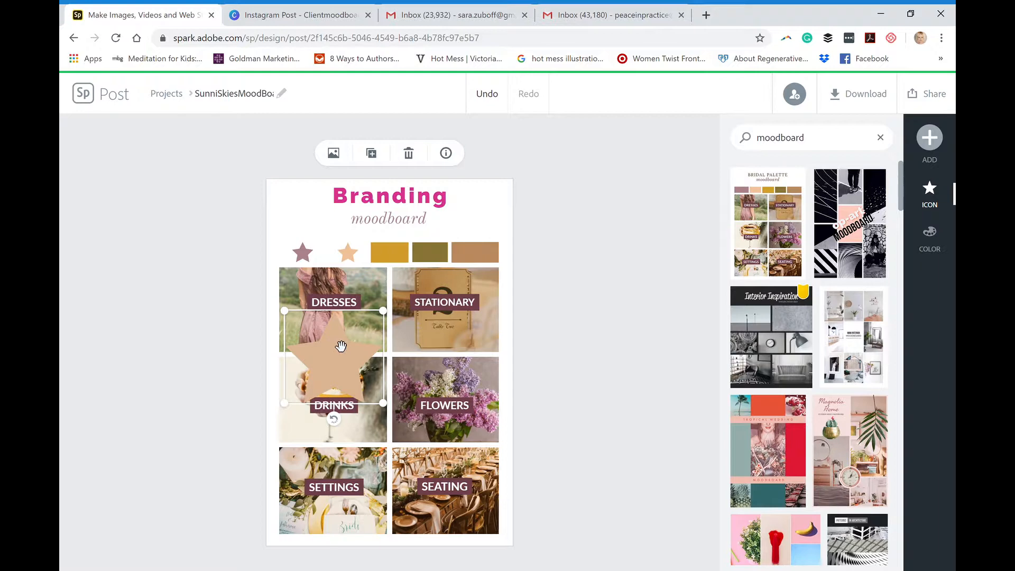
{"action": "key", "text": "Delete"}
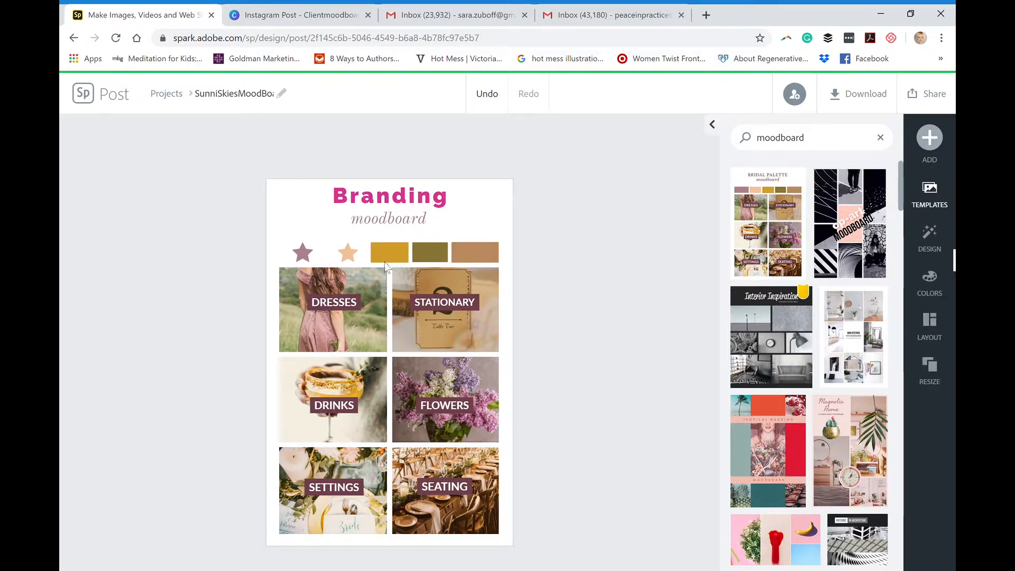
Step: Replace the gold rectangle swatch with a thick-outlined star icon found by searching for "star"
{"action": "left_click", "coordinate": [390, 249]}
{"action": "type", "text": "rectangle"}
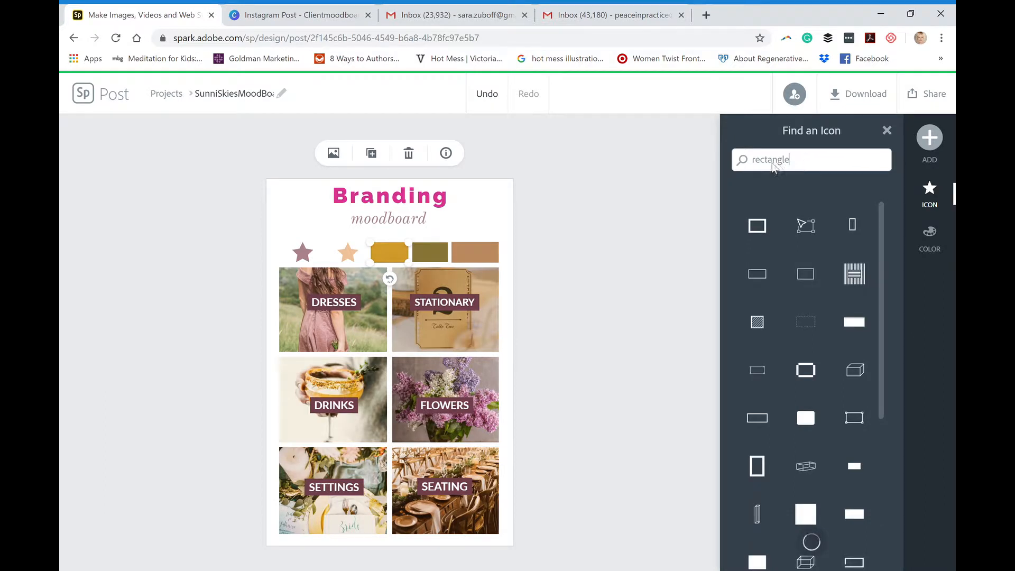
{"action": "left_click_drag", "start_coordinate": [791, 160], "coordinate": [750, 168]}
{"action": "type", "text": "start"}
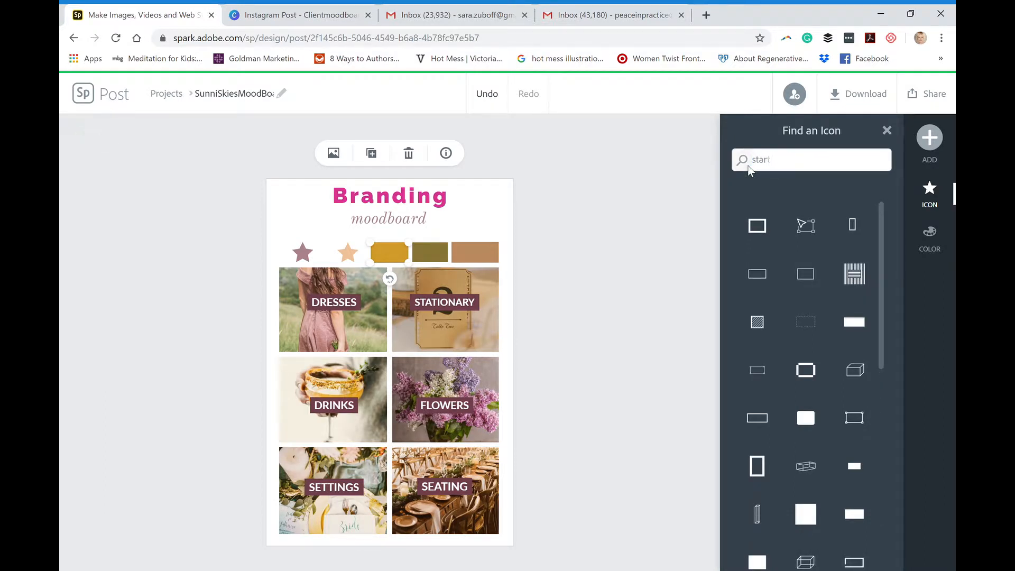
{"action": "key", "text": "BackSpace"}
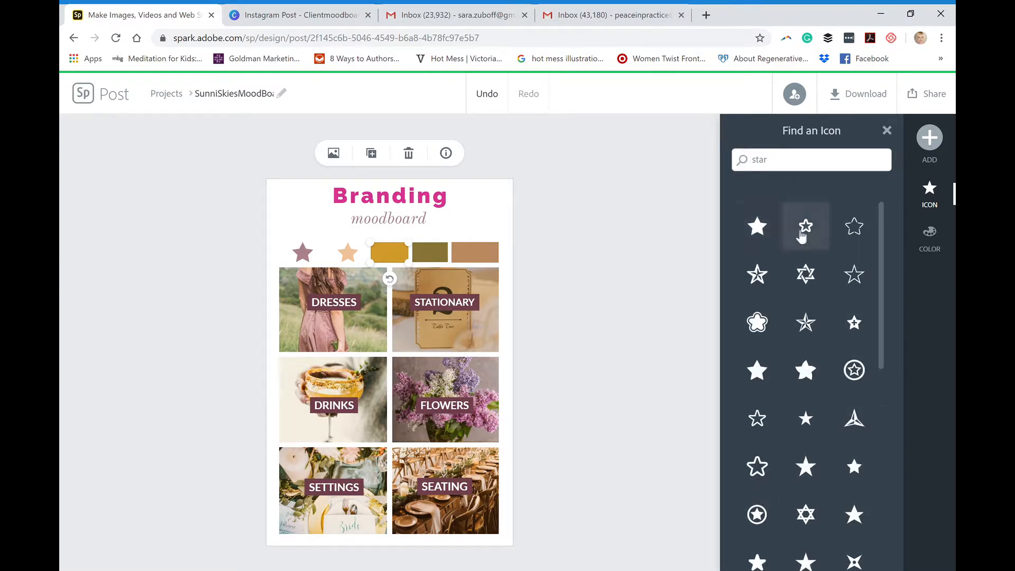
{"action": "left_click", "coordinate": [805, 233]}
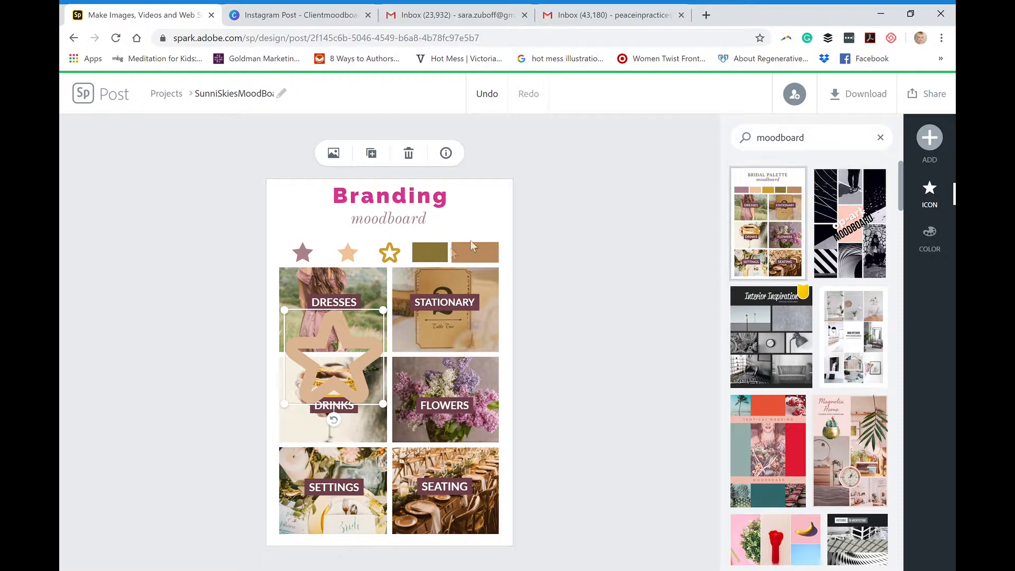
Step: Replace the olive rectangle swatch with a rayed "sun" icon and delete the extra large sun over the photos
{"action": "left_click", "coordinate": [429, 259]}
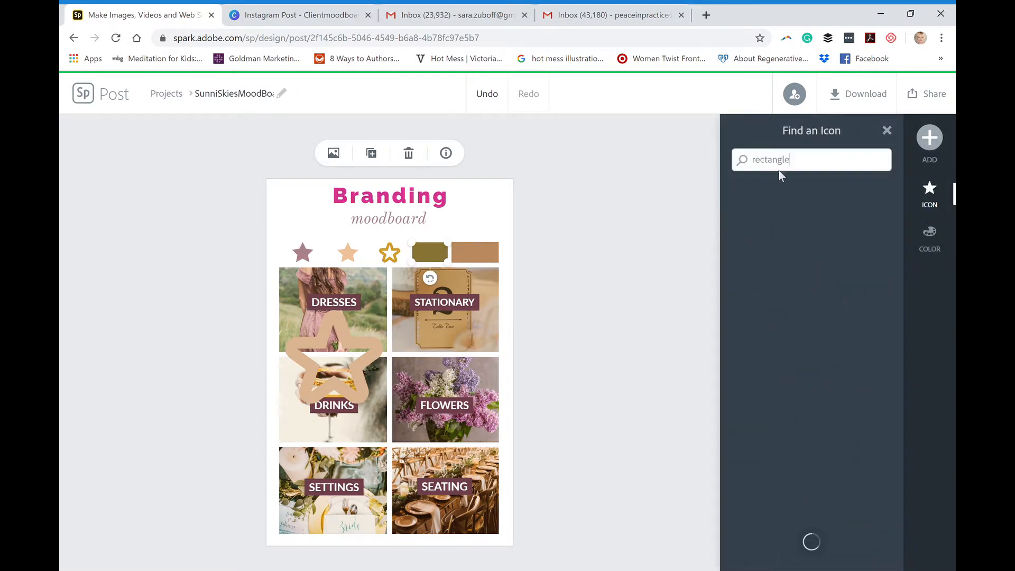
{"action": "left_click_drag", "start_coordinate": [809, 164], "coordinate": [736, 167]}
{"action": "type", "text": "sun"}
{"action": "left_click", "coordinate": [803, 228]}
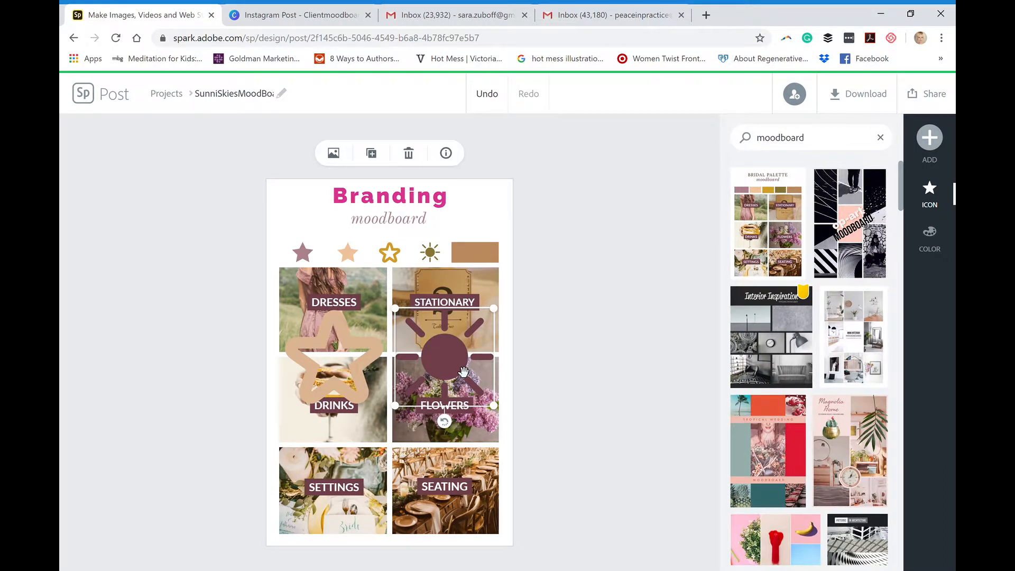
{"action": "key", "text": "Delete"}
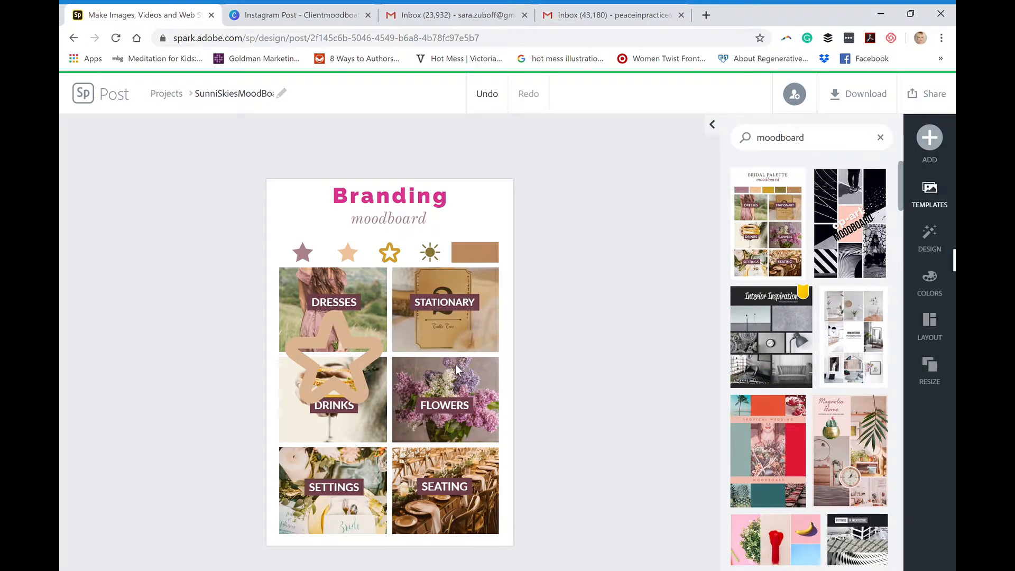
Step: Recolor the mauve star to a custom crimson, #A83F56, and save the color
{"action": "left_click", "coordinate": [302, 254]}
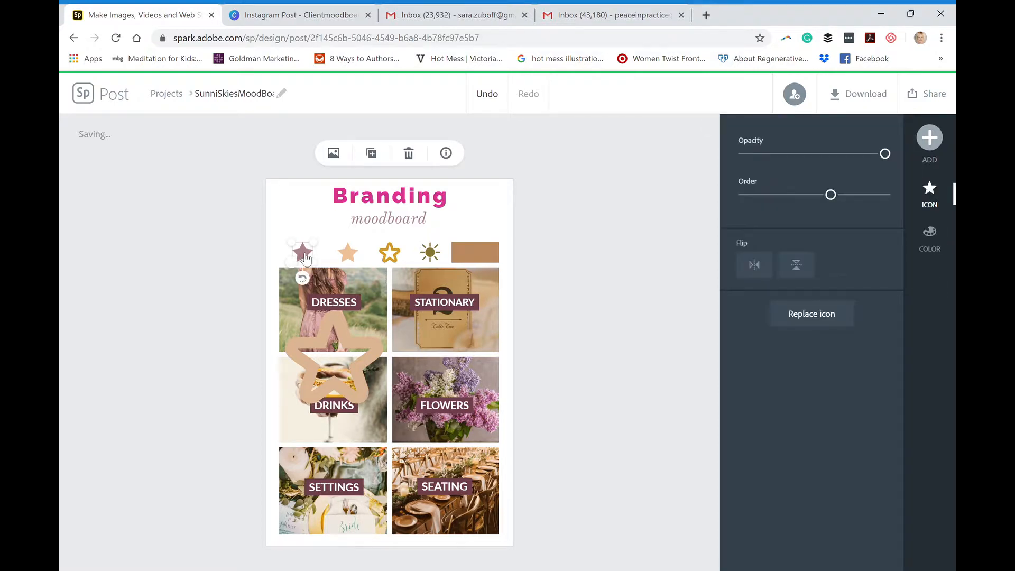
{"action": "left_click", "coordinate": [931, 238]}
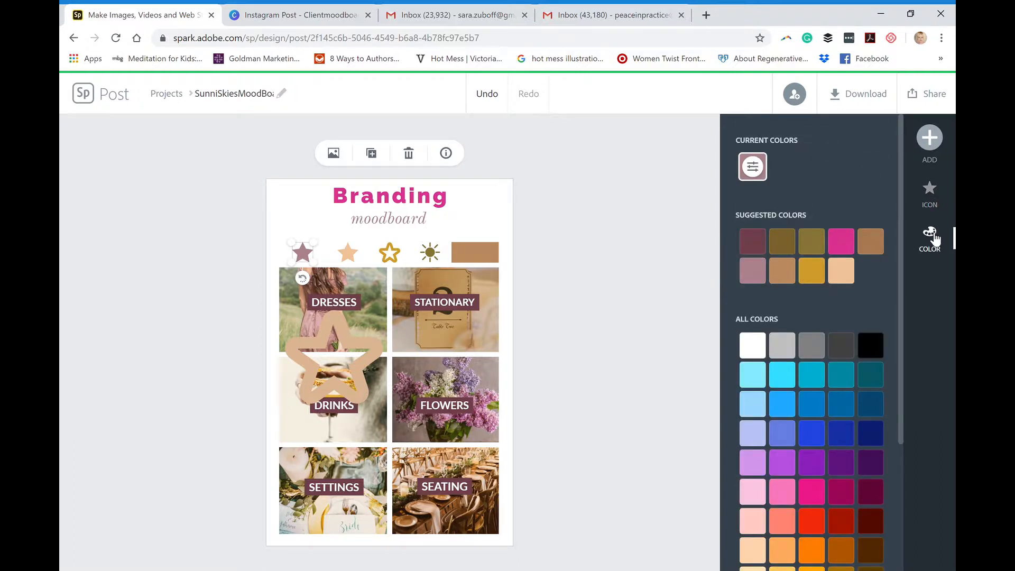
{"action": "left_click", "coordinate": [754, 168]}
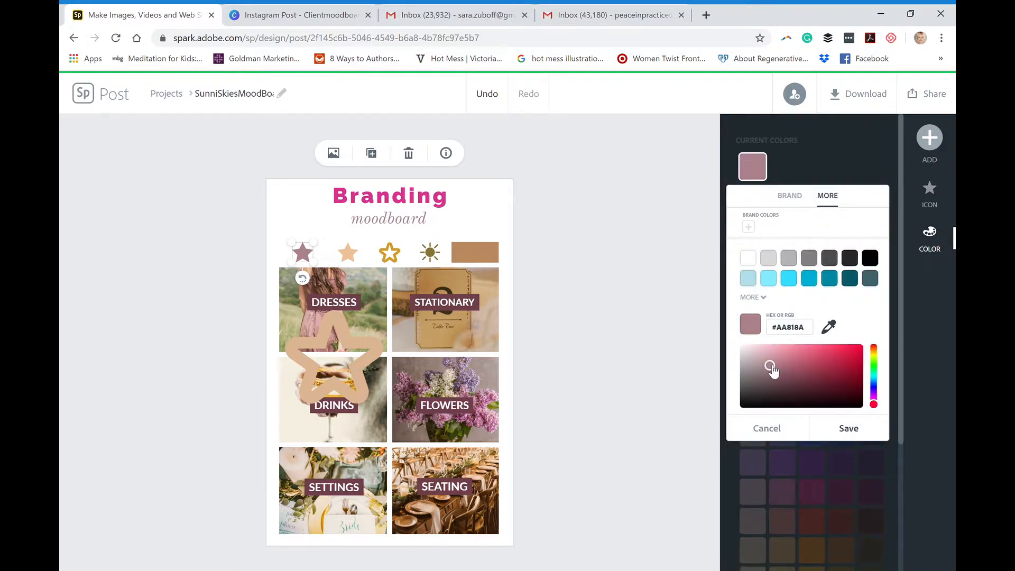
{"action": "left_click_drag", "start_coordinate": [850, 369], "coordinate": [818, 371]}
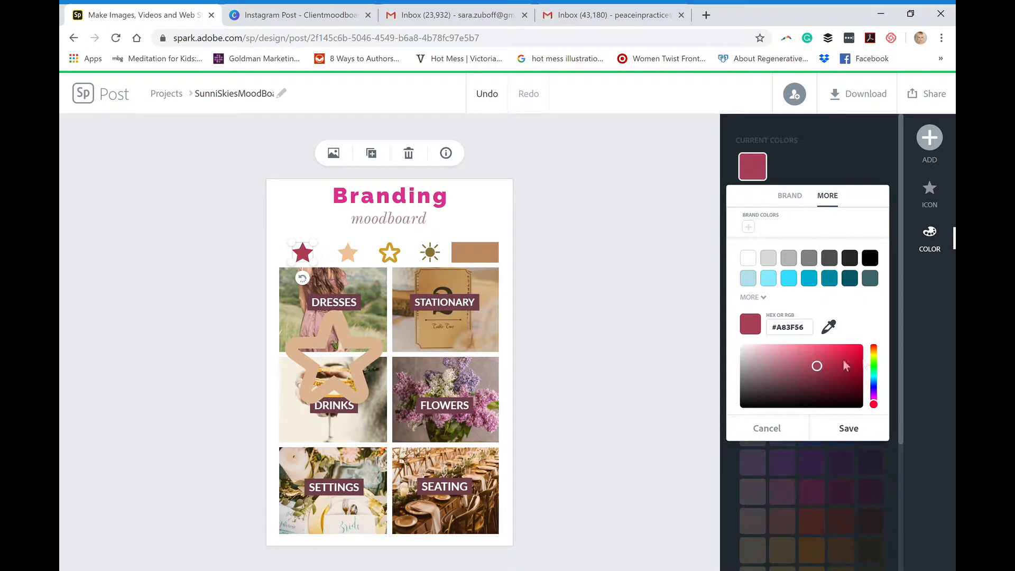
{"action": "left_click", "coordinate": [856, 427]}
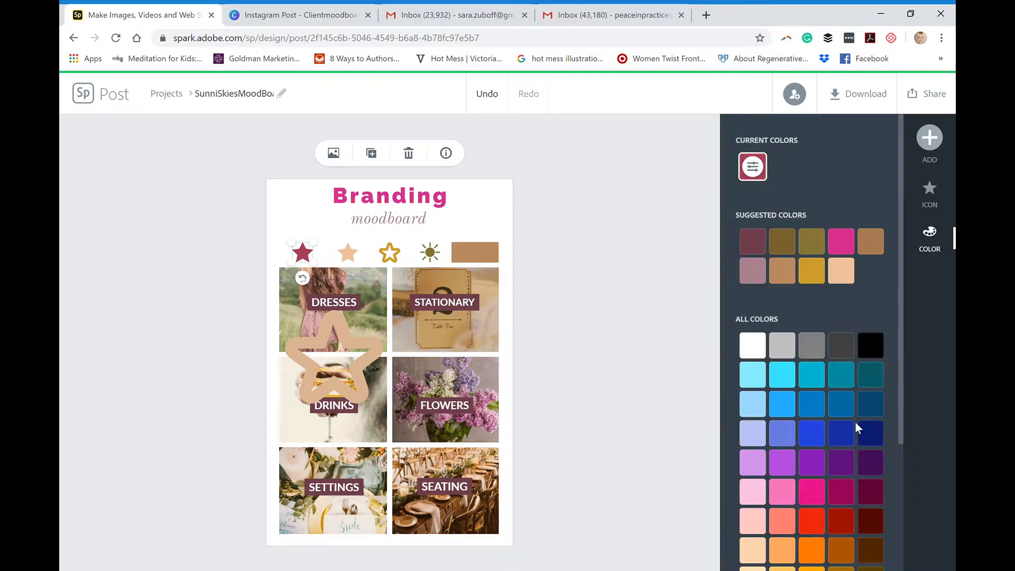
Step: Delete the extra large outlined star covering the dresses and drinks photos
{"action": "left_click", "coordinate": [348, 254]}
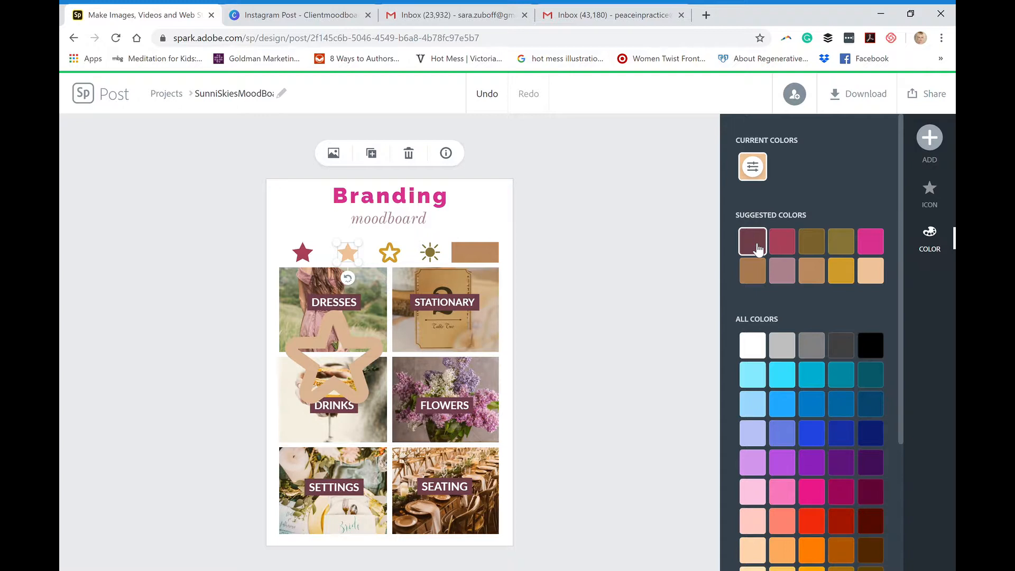
{"action": "left_click", "coordinate": [364, 369]}
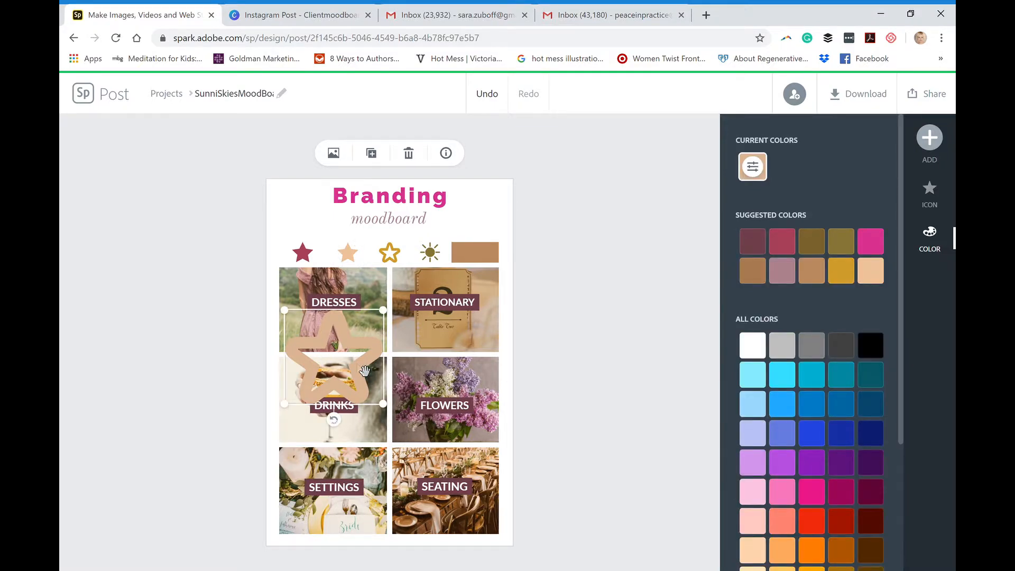
{"action": "key", "text": "Delete"}
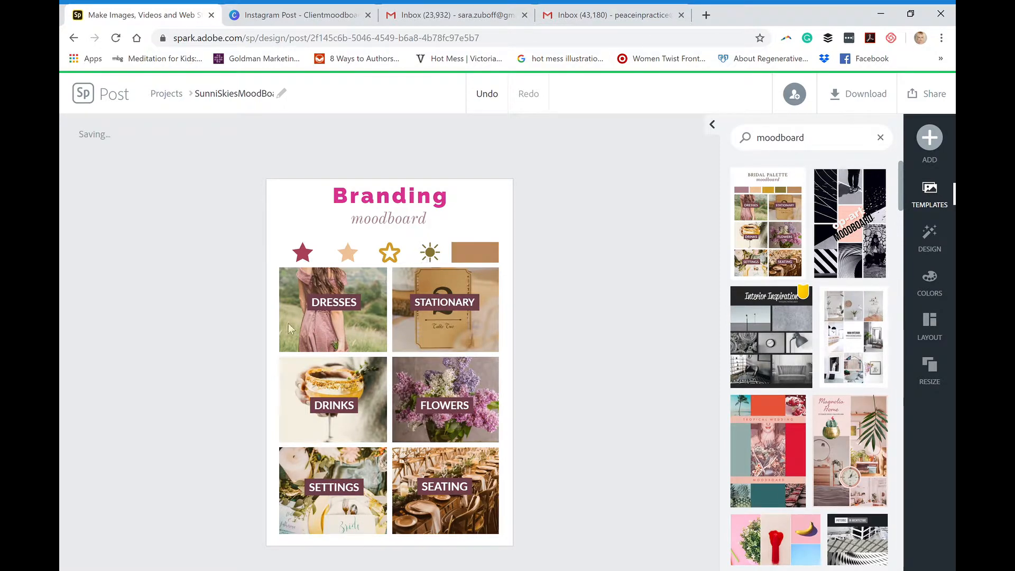
Step: Replace the dresses photo with a pastel beach sunset photo found by searching the free photos for "beach"
{"action": "left_click", "coordinate": [290, 289]}
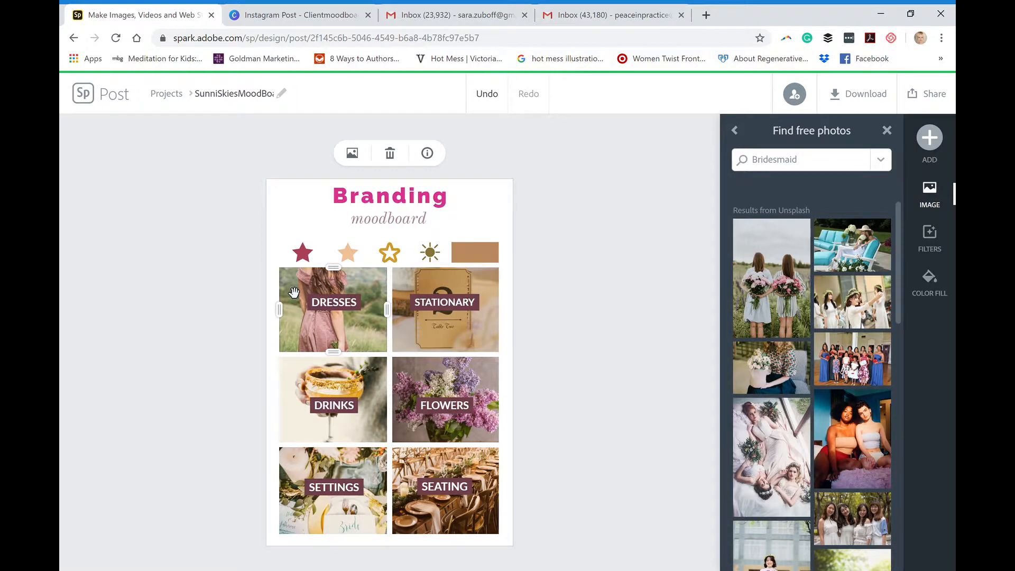
{"action": "key", "text": "BackSpace"}
{"action": "key", "text": "BackSpace"}
{"action": "key", "text": "BackSpace"}
{"action": "key", "text": "BackSpace"}
{"action": "key", "text": "BackSpace"}
{"action": "key", "text": "BackSpace"}
{"action": "key", "text": "BackSpace"}
{"action": "key", "text": "BackSpace"}
{"action": "type", "text": "beach"}
{"action": "key", "text": "Return"}
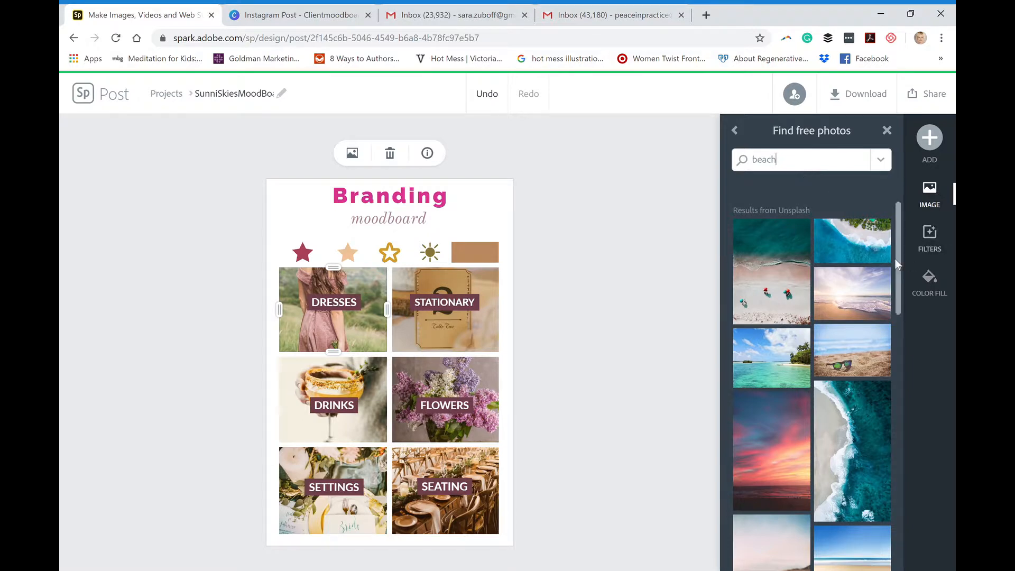
{"action": "left_click_drag", "start_coordinate": [898, 265], "coordinate": [900, 421]}
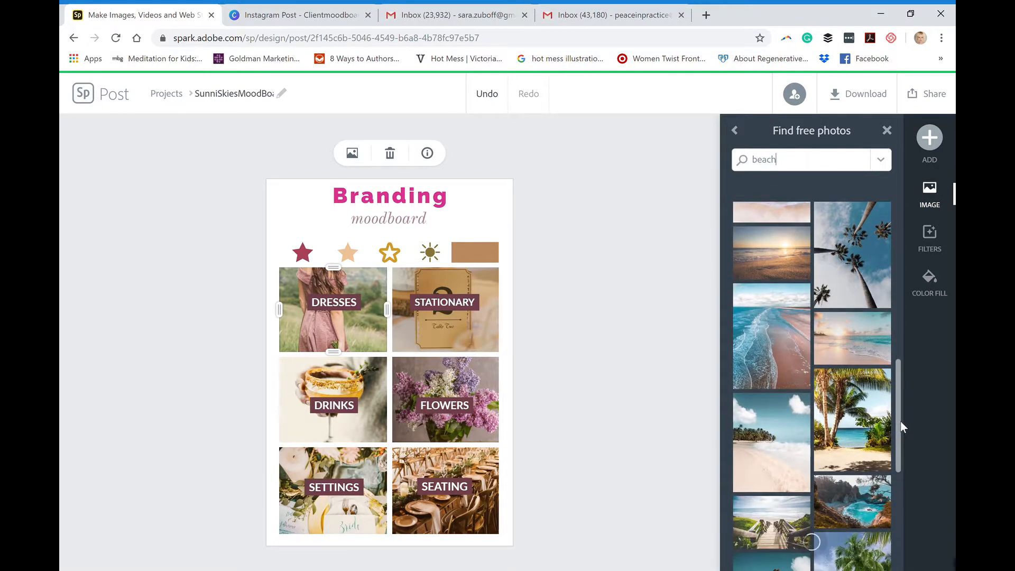
{"action": "left_click", "coordinate": [850, 335]}
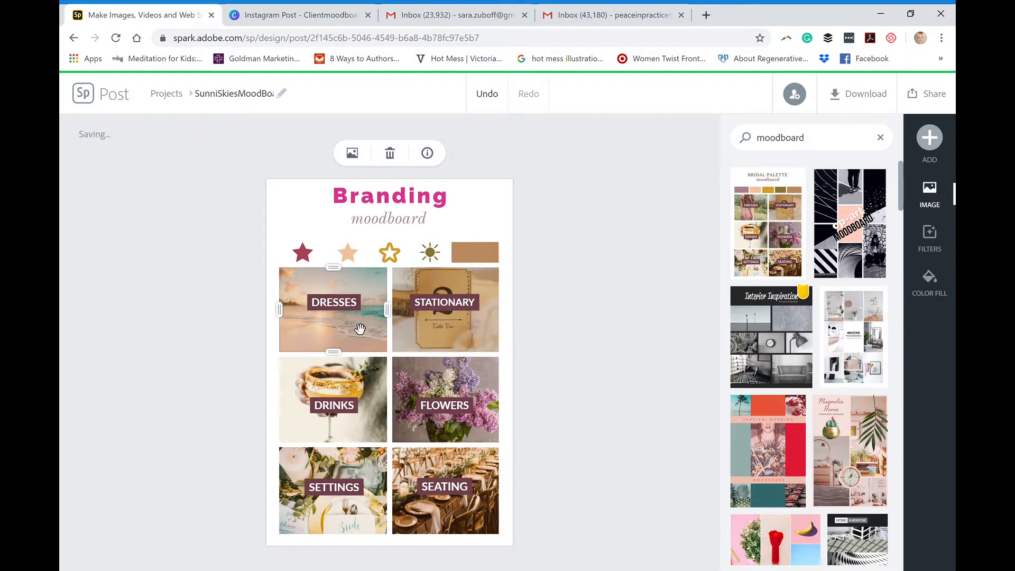
Step: Enlarge the DRESSES label on the beach photo and change its text to "scene"
{"action": "left_click", "coordinate": [325, 308]}
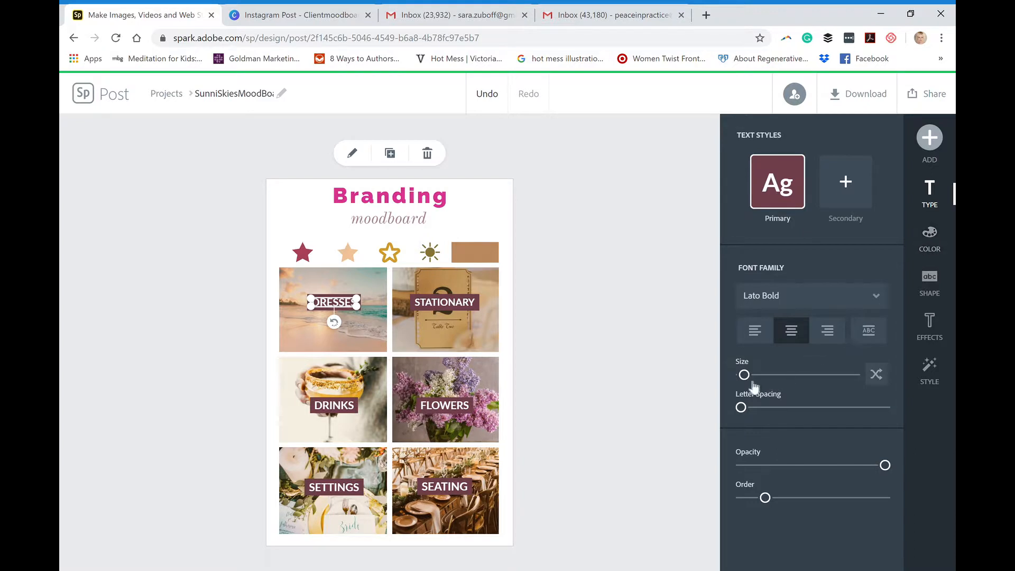
{"action": "mouse_move", "coordinate": [745, 377]}
{"action": "left_mouse_down"}
{"action": "mouse_move", "coordinate": [775, 386]}
{"action": "mouse_move", "coordinate": [755, 390]}
{"action": "left_mouse_up"}
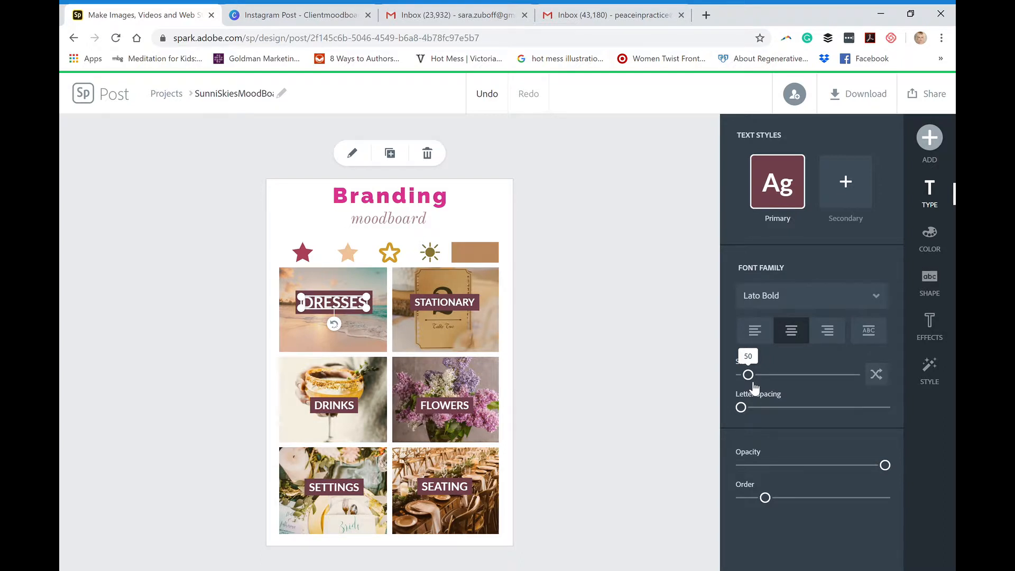
{"action": "left_click_drag", "start_coordinate": [752, 389], "coordinate": [757, 388]}
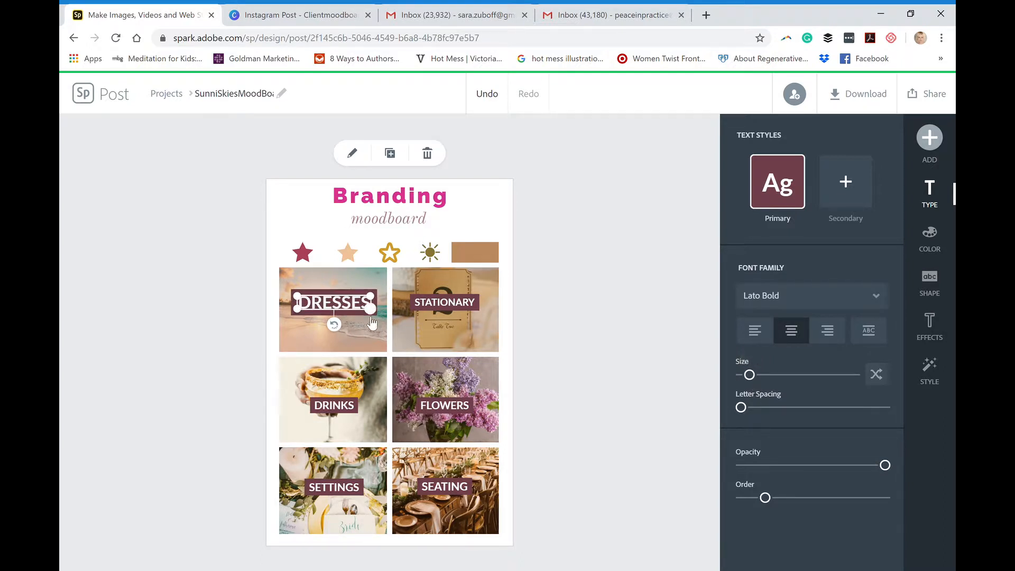
{"action": "double_click", "coordinate": [340, 311]}
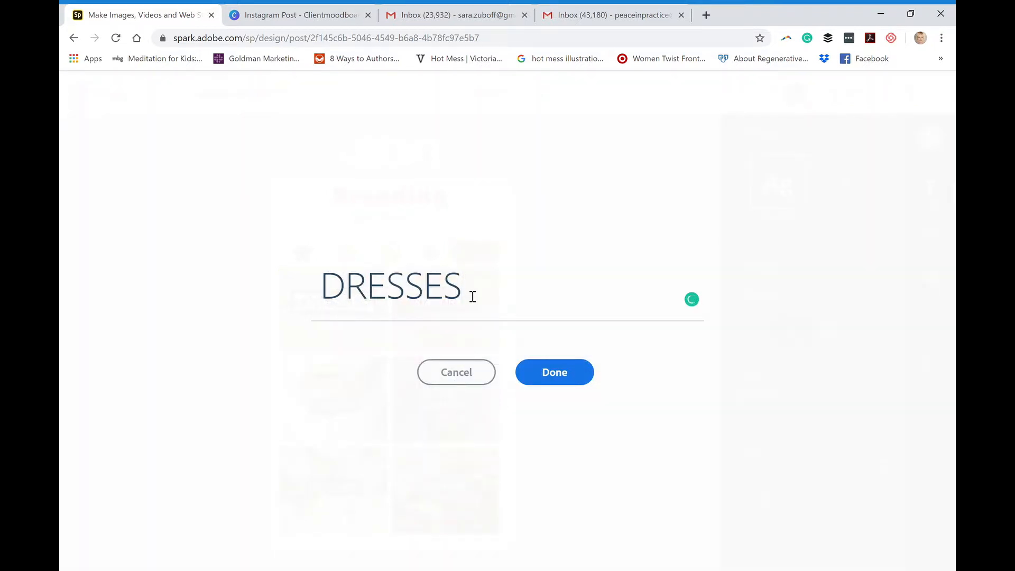
{"action": "left_click_drag", "start_coordinate": [467, 292], "coordinate": [332, 295]}
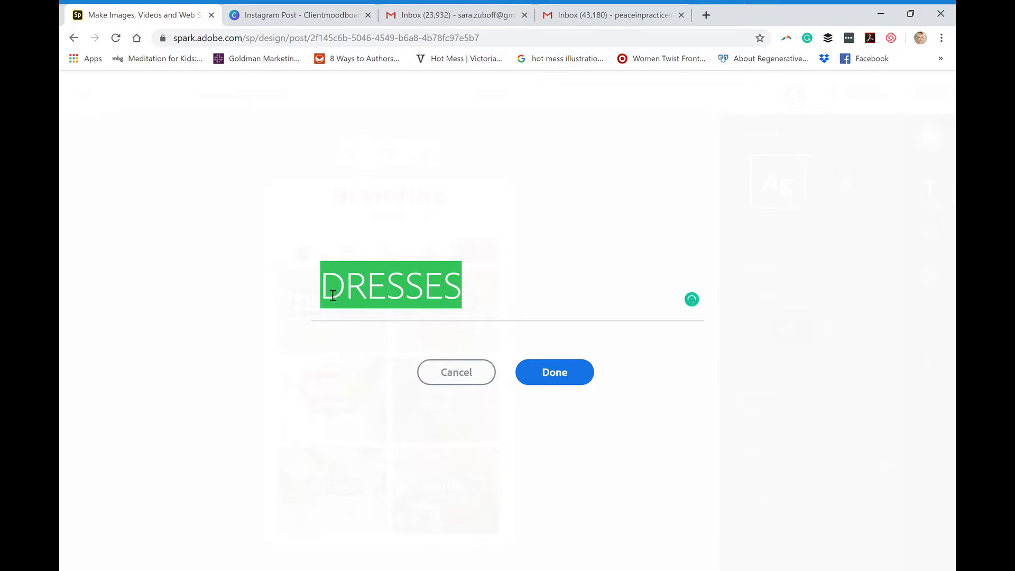
{"action": "type", "text": "scene"}
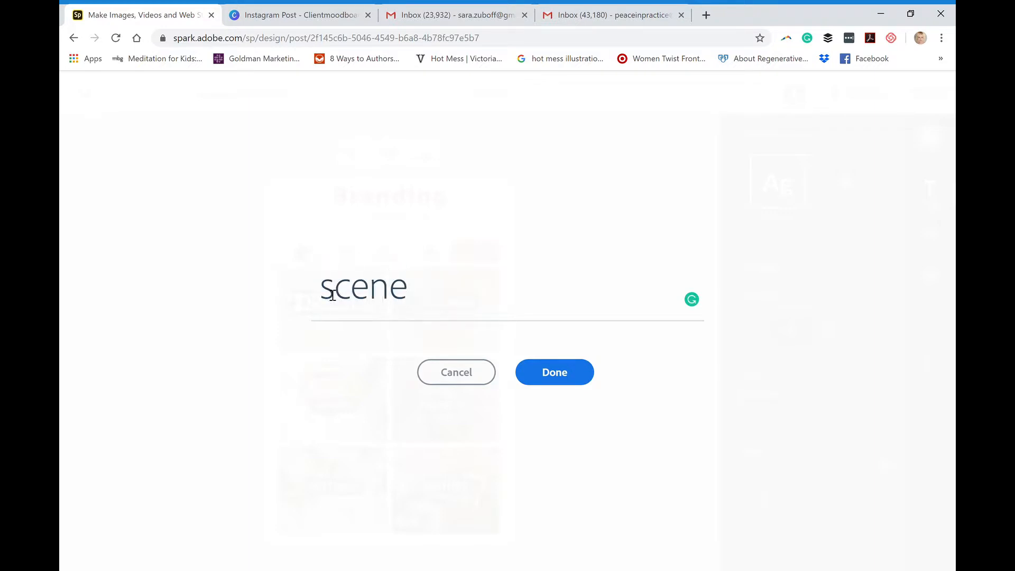
{"action": "left_click", "coordinate": [555, 382]}
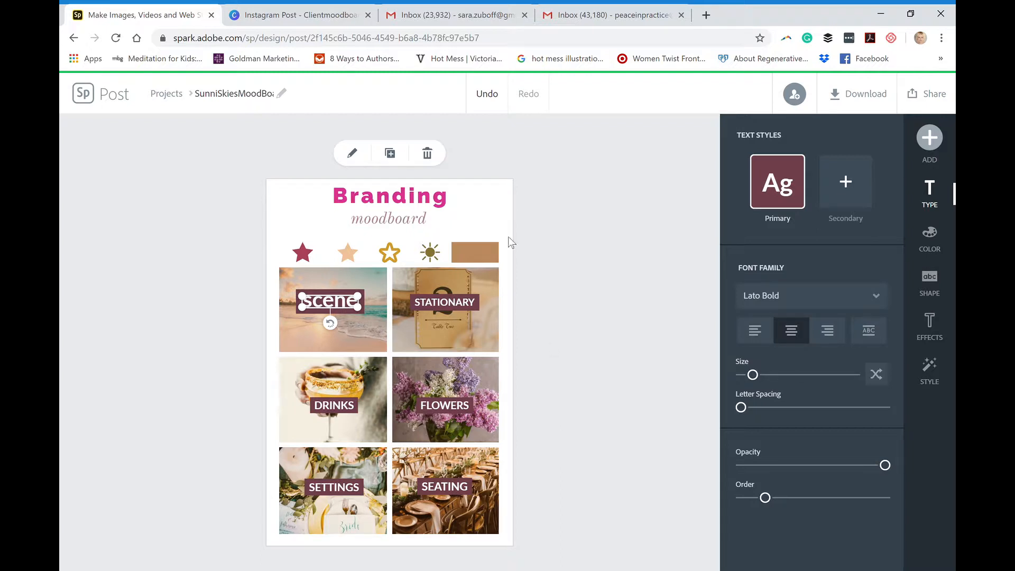
Step: Change the STATIONARY label's text to "yoga"
{"action": "double_click", "coordinate": [452, 299]}
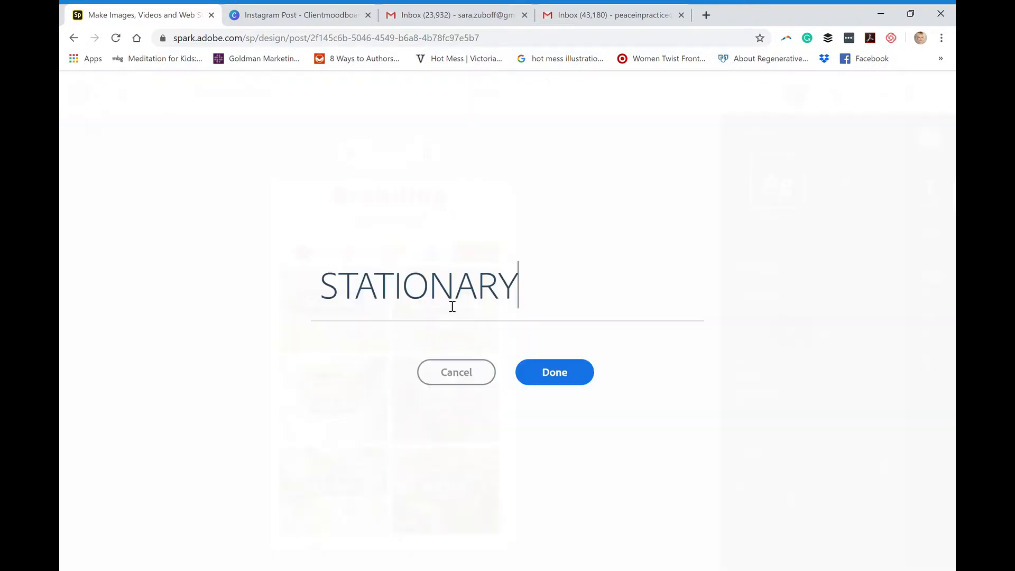
{"action": "left_click_drag", "start_coordinate": [523, 294], "coordinate": [326, 296]}
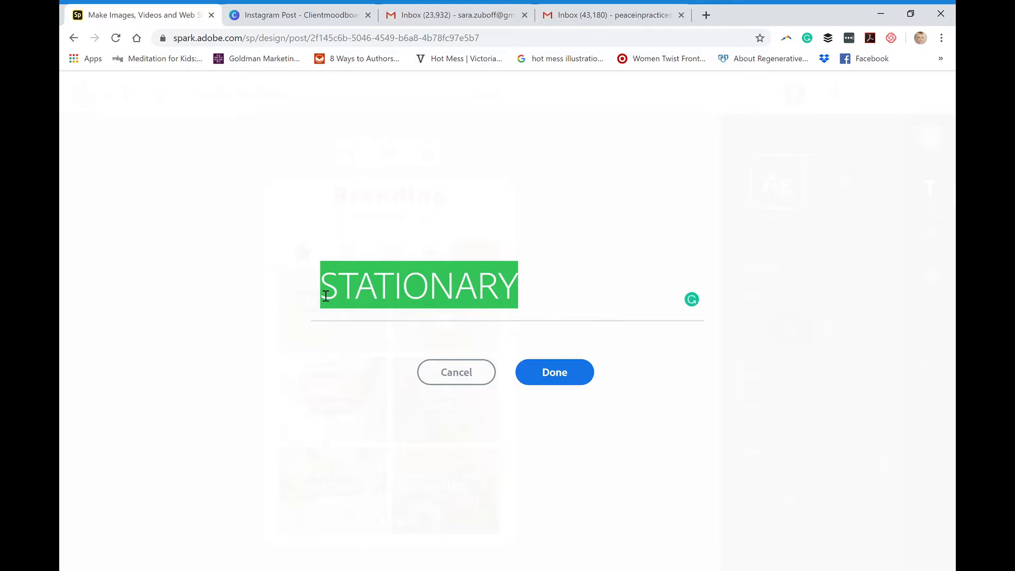
{"action": "type", "text": "yoga"}
{"action": "key", "text": "Return"}
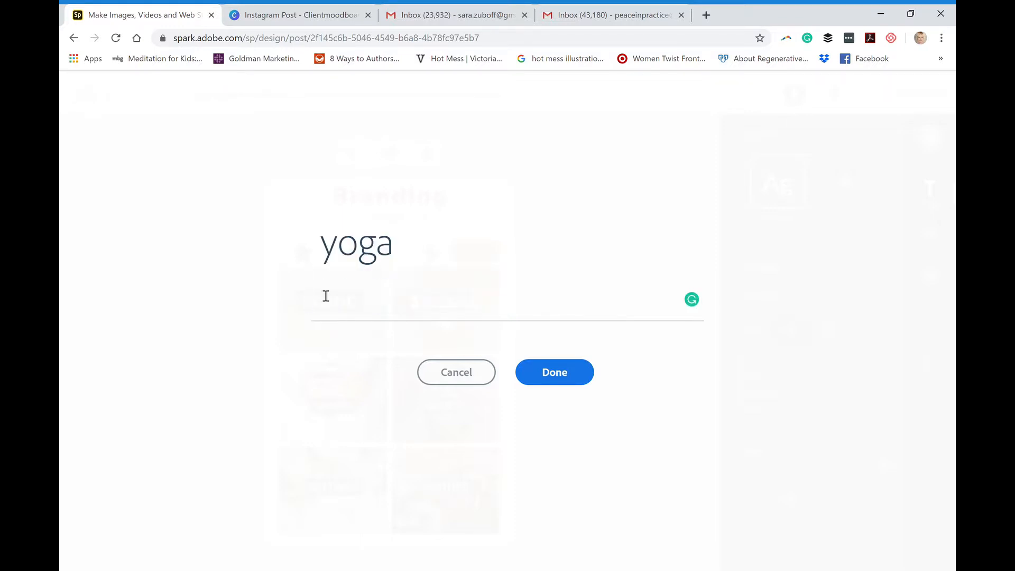
{"action": "key", "text": "BackSpace"}
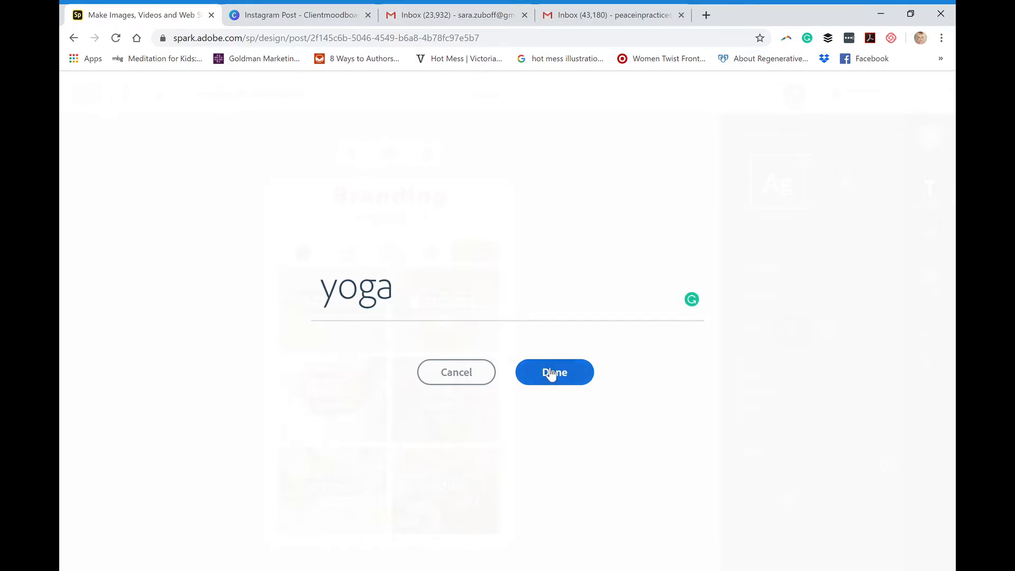
{"action": "left_click", "coordinate": [546, 367]}
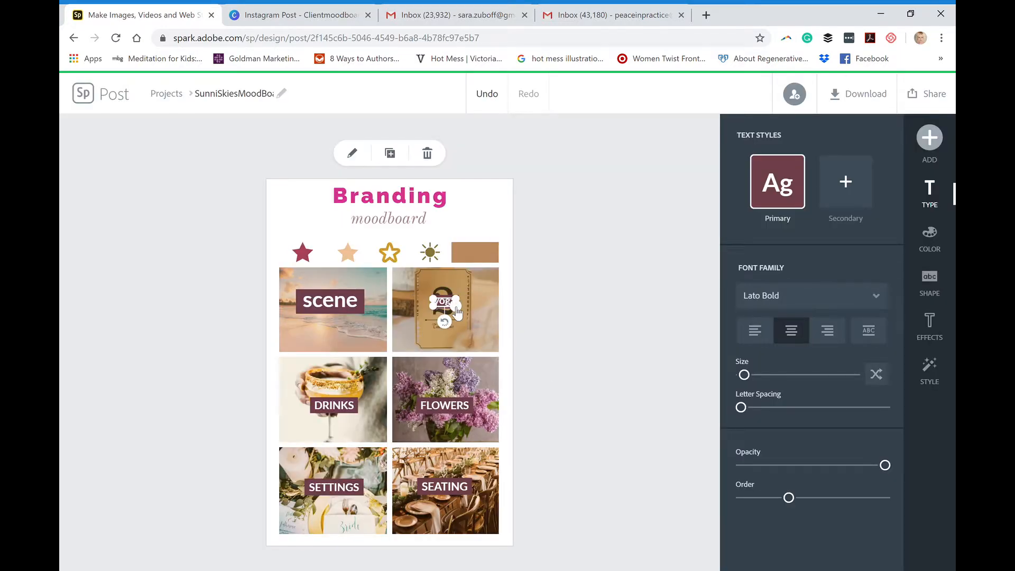
Step: Enlarge the yoga label to match the text size of the scene label
{"action": "left_click", "coordinate": [744, 375]}
{"action": "mouse_move", "coordinate": [753, 378]}
{"action": "left_mouse_down"}
{"action": "mouse_move", "coordinate": [767, 379]}
{"action": "mouse_move", "coordinate": [757, 380]}
{"action": "left_mouse_up"}
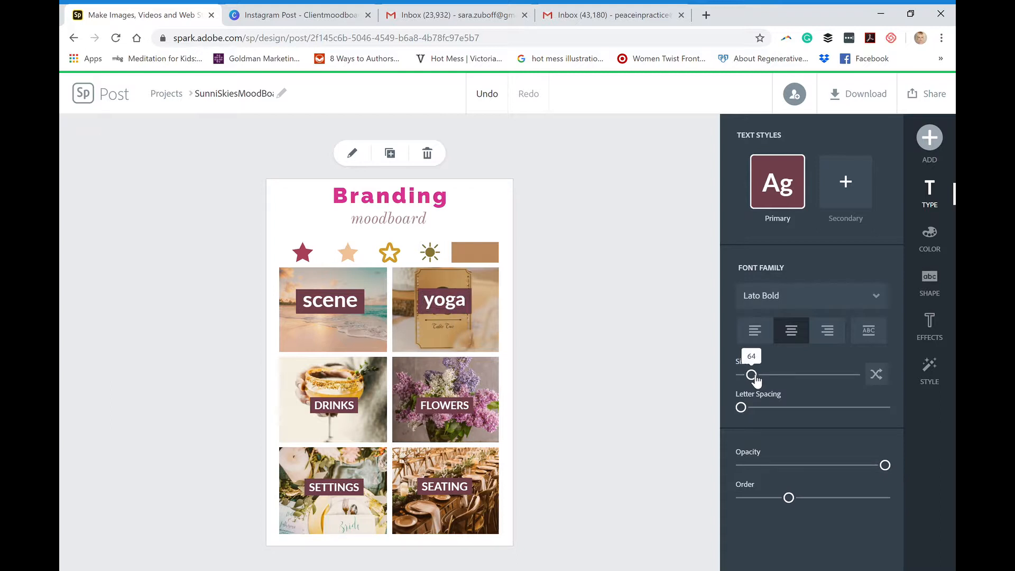
{"action": "left_click_drag", "start_coordinate": [756, 379], "coordinate": [756, 379]}
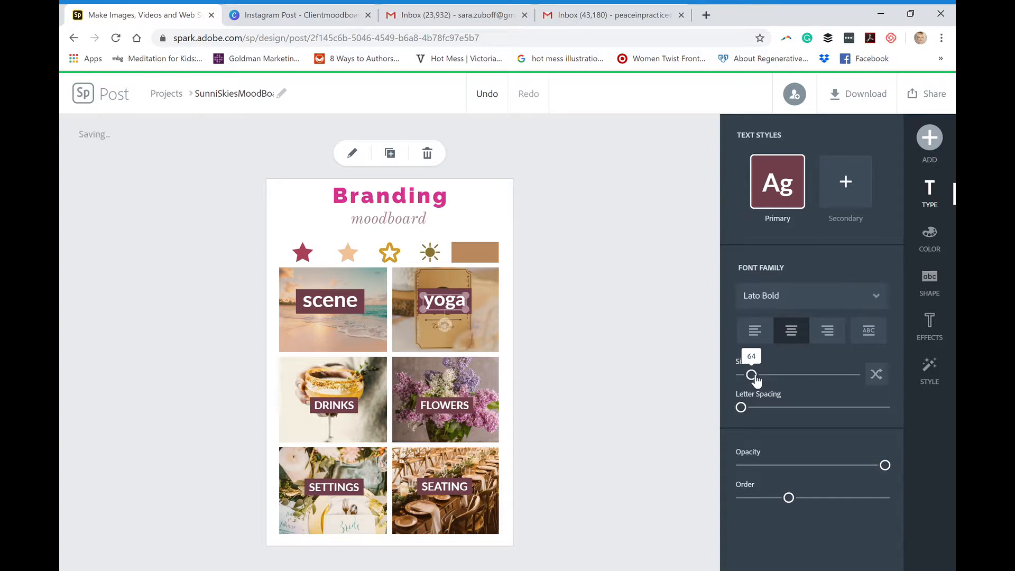
{"action": "left_click", "coordinate": [339, 308]}
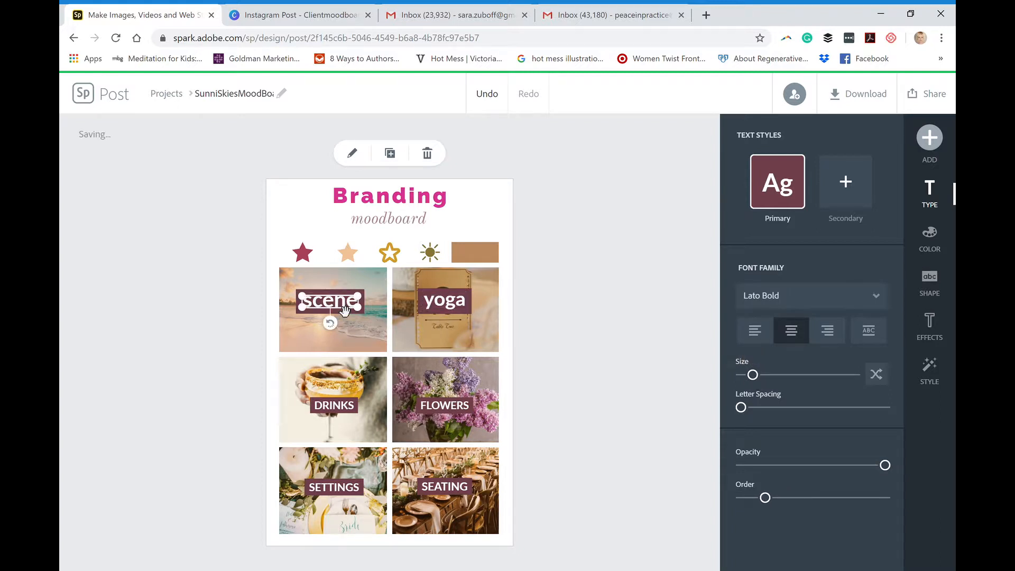
{"action": "left_click_drag", "start_coordinate": [759, 378], "coordinate": [760, 379]}
{"action": "left_click", "coordinate": [452, 299]}
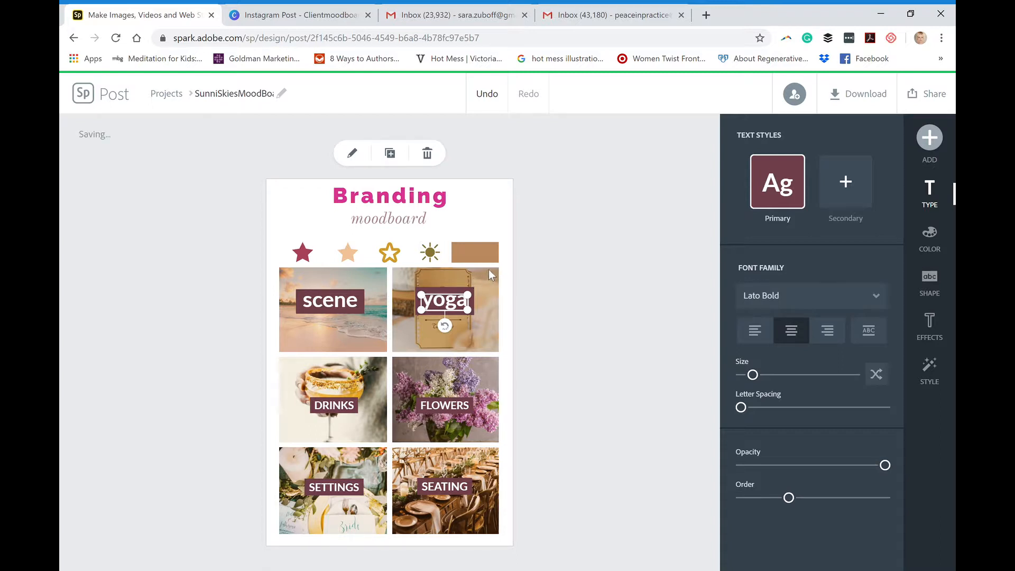
Step: Replace the photo behind the yoga label with the group beach yoga photo found by searching the free photos for "yoga"
{"action": "left_click", "coordinate": [491, 294]}
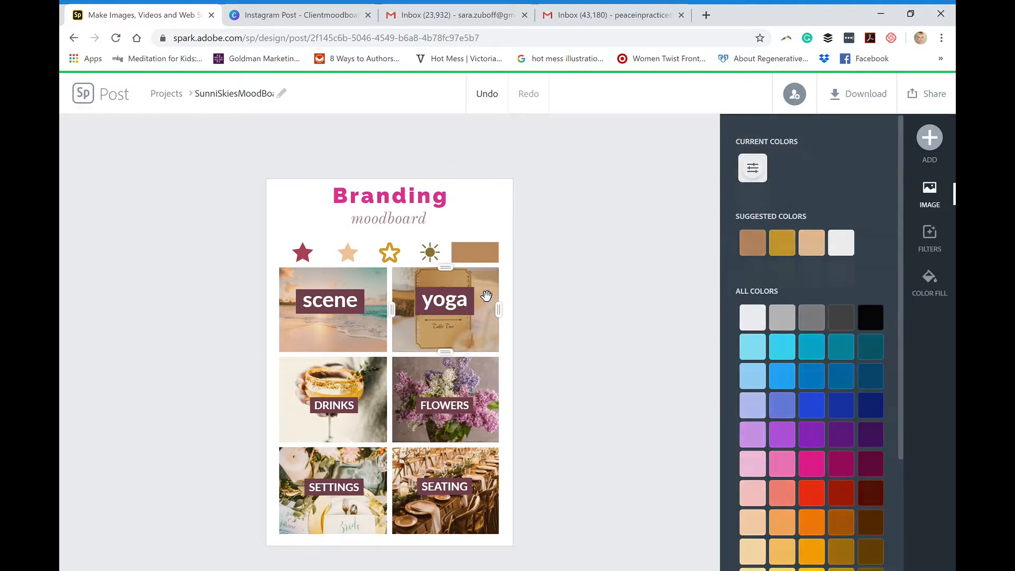
{"action": "type", "text": "Wedding"}
{"action": "key", "text": "Return"}
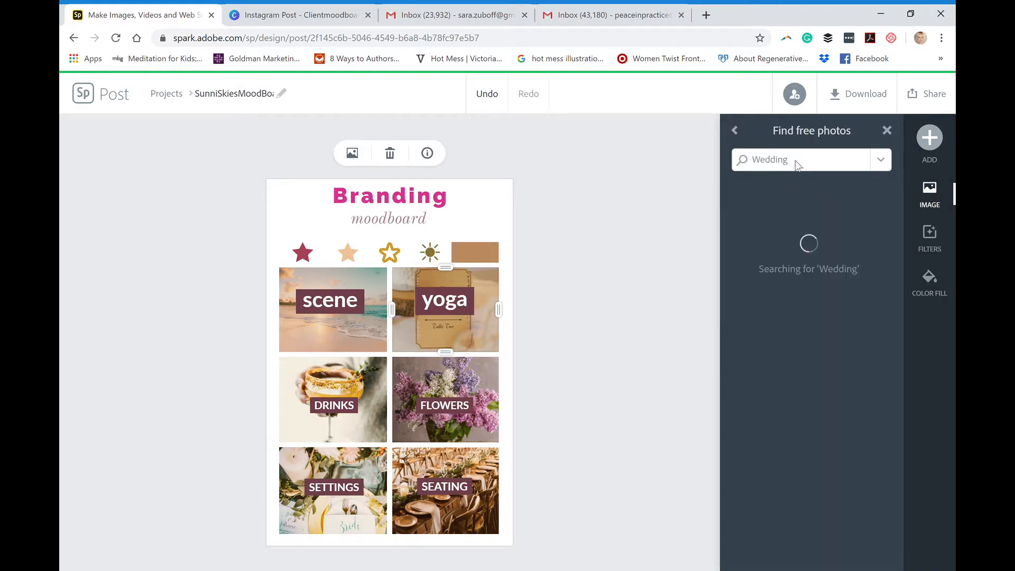
{"action": "left_click_drag", "start_coordinate": [802, 166], "coordinate": [741, 166]}
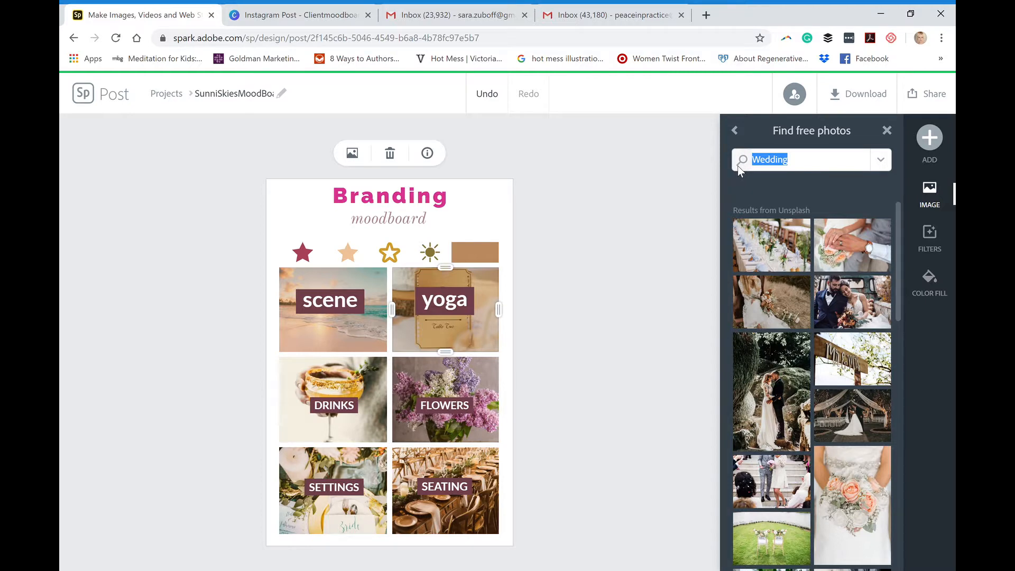
{"action": "type", "text": "yoga"}
{"action": "key", "text": "Return"}
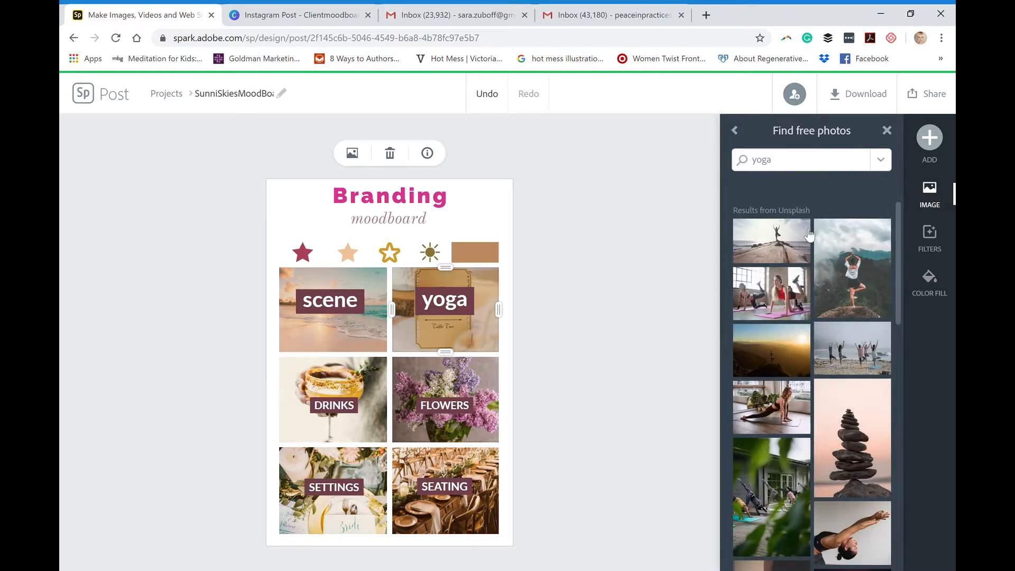
{"action": "left_click_drag", "start_coordinate": [897, 254], "coordinate": [895, 424]}
{"action": "scroll", "coordinate": [894, 434], "scroll_direction": "down", "scroll_amount": 3}
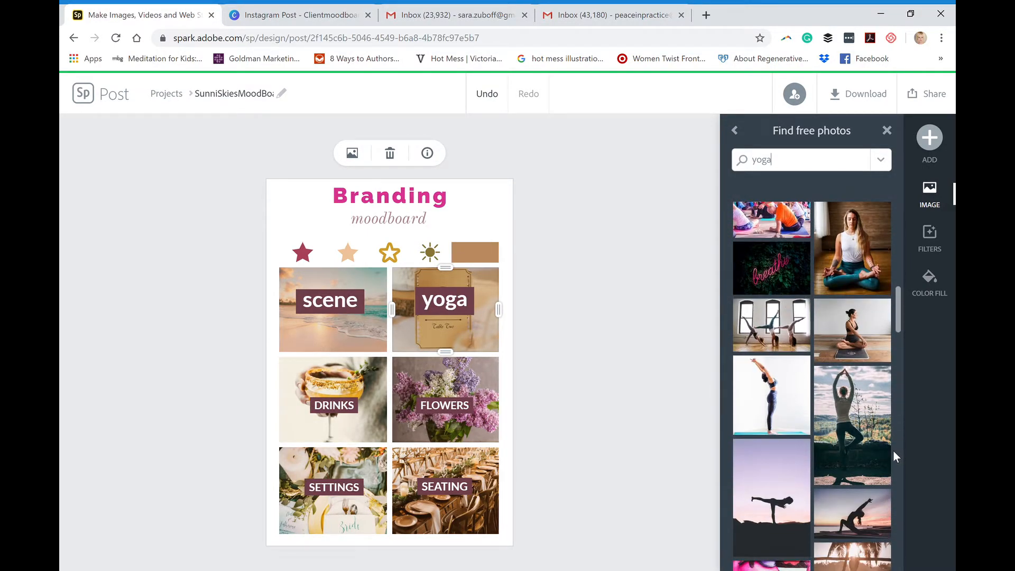
{"action": "scroll", "coordinate": [893, 449], "scroll_direction": "up", "scroll_amount": 10}
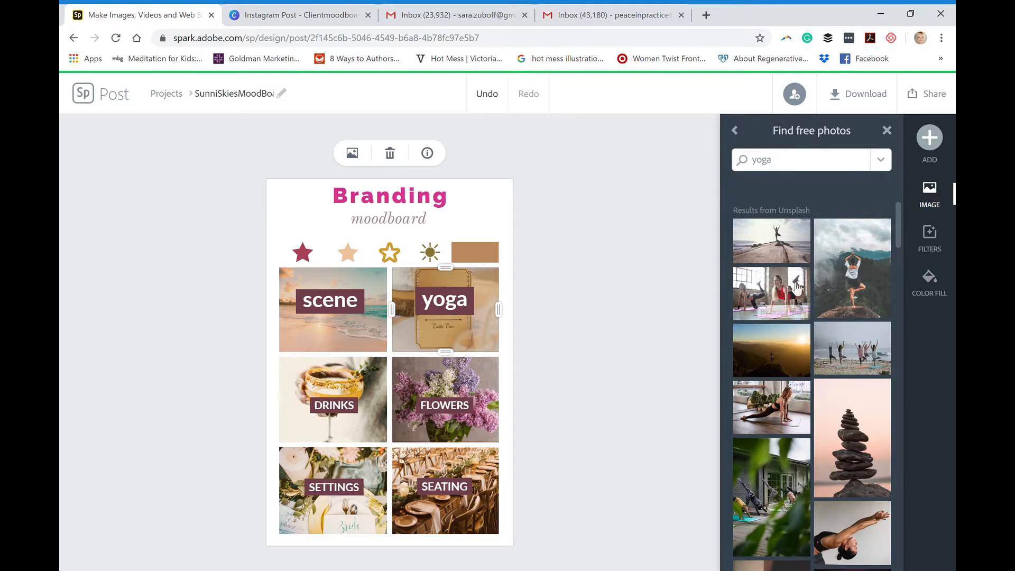
{"action": "left_click_drag", "start_coordinate": [899, 233], "coordinate": [899, 242]}
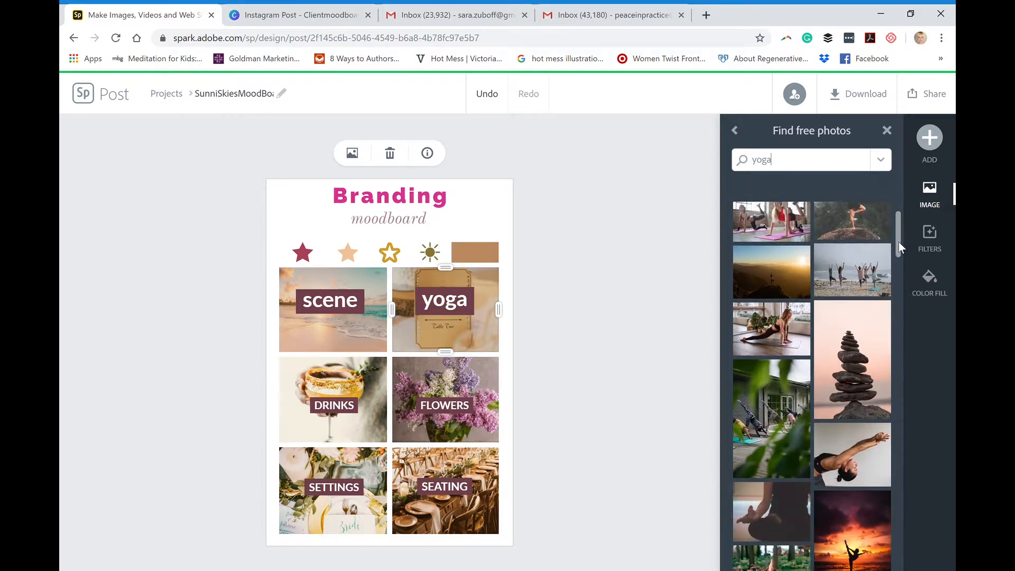
{"action": "left_click", "coordinate": [840, 268]}
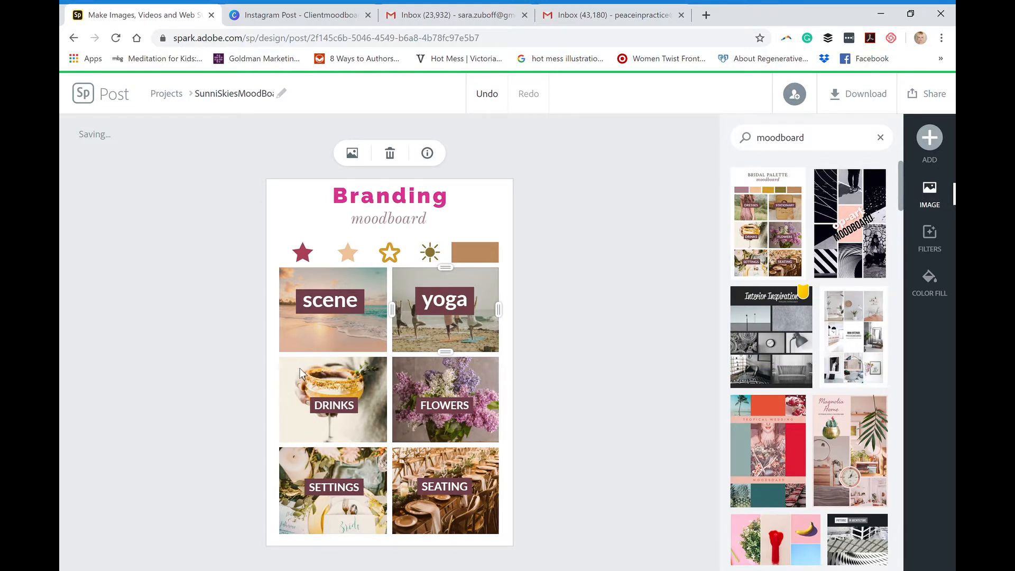
Step: Move the FLOWERS label to the upper part of its photo and shift the lilac picture down within its frame
{"action": "left_click", "coordinate": [460, 383]}
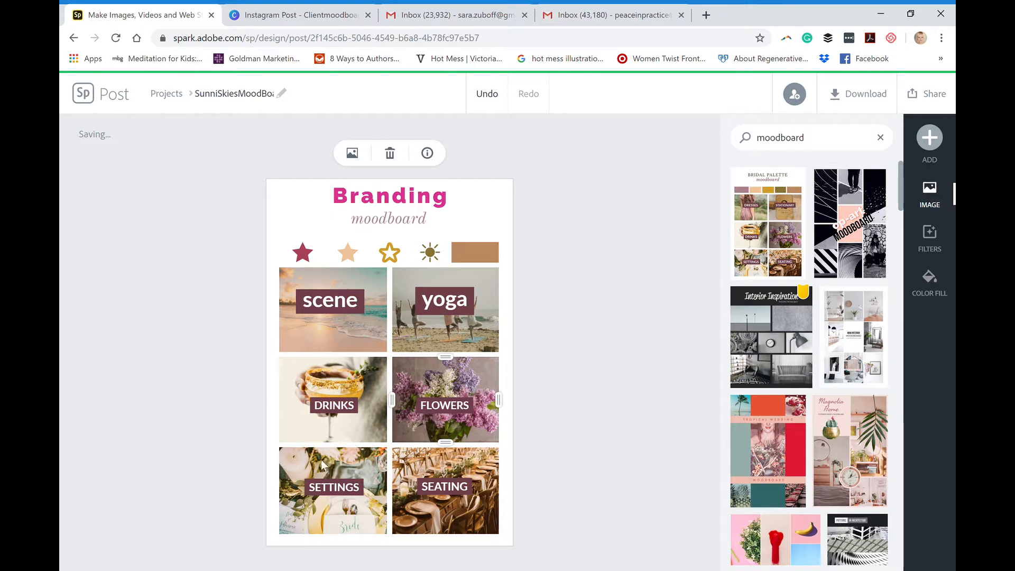
{"action": "left_click", "coordinate": [460, 486]}
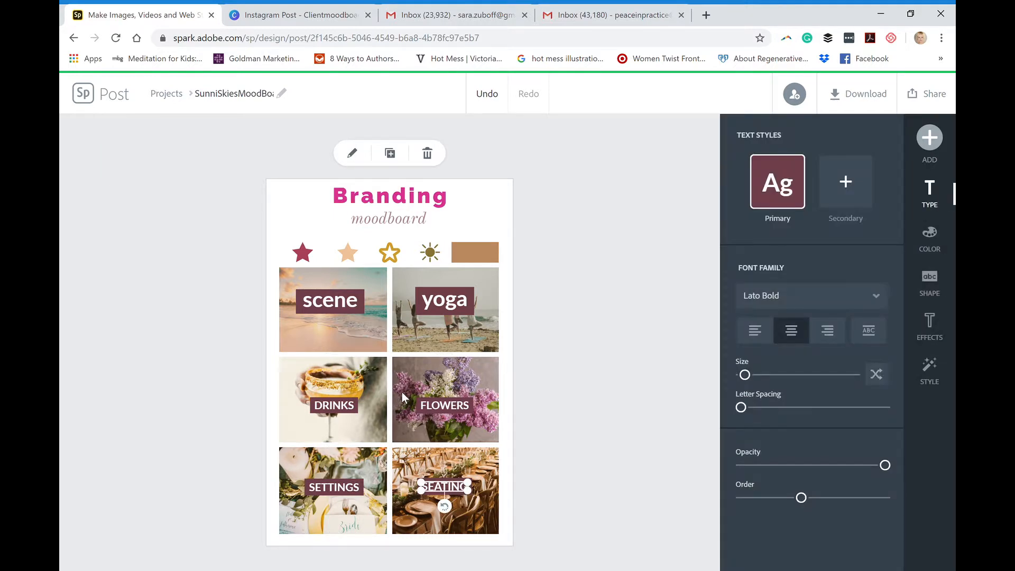
{"action": "left_click", "coordinate": [446, 407]}
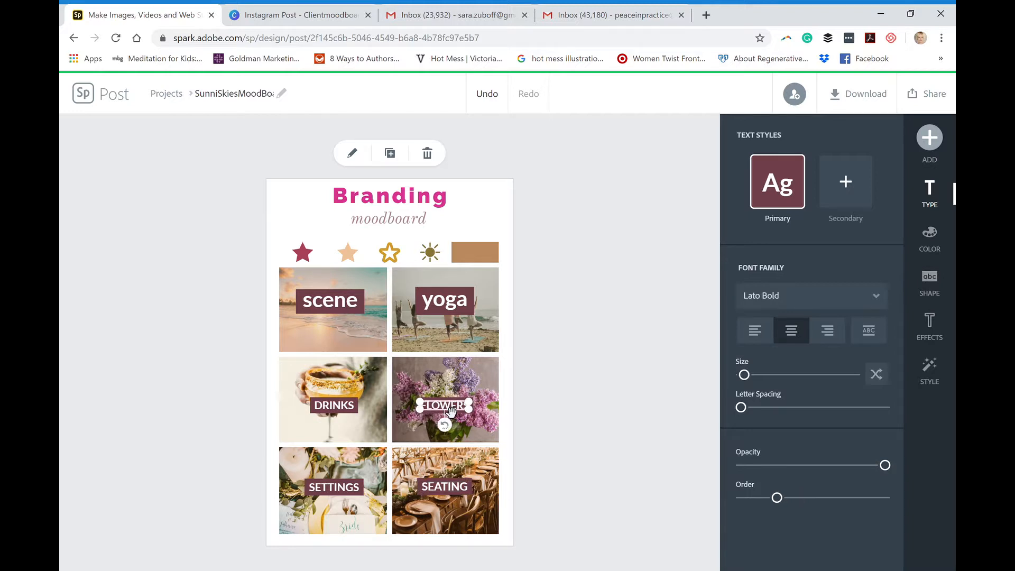
{"action": "left_click_drag", "start_coordinate": [450, 411], "coordinate": [442, 374]}
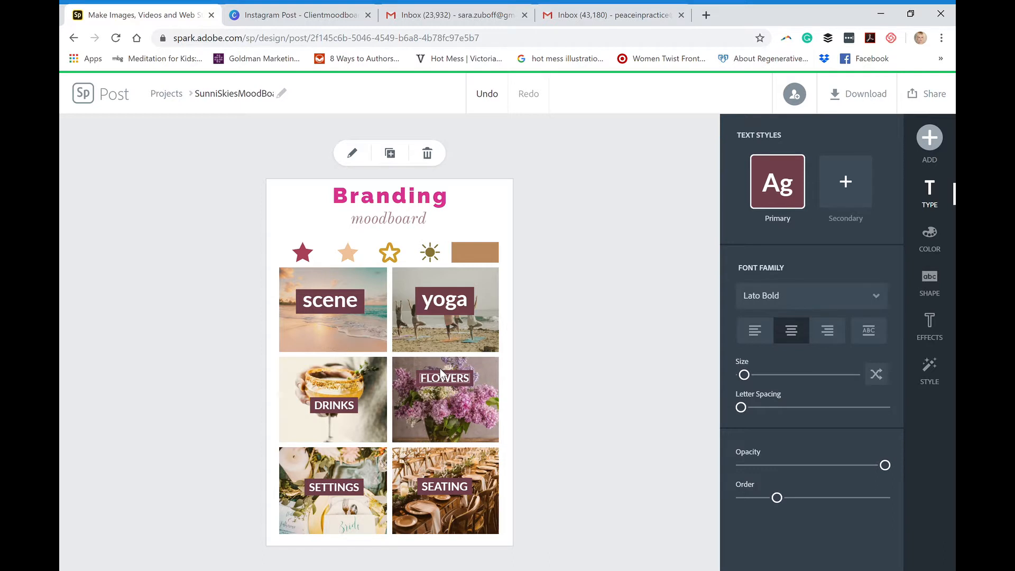
{"action": "left_click_drag", "start_coordinate": [439, 368], "coordinate": [443, 405]}
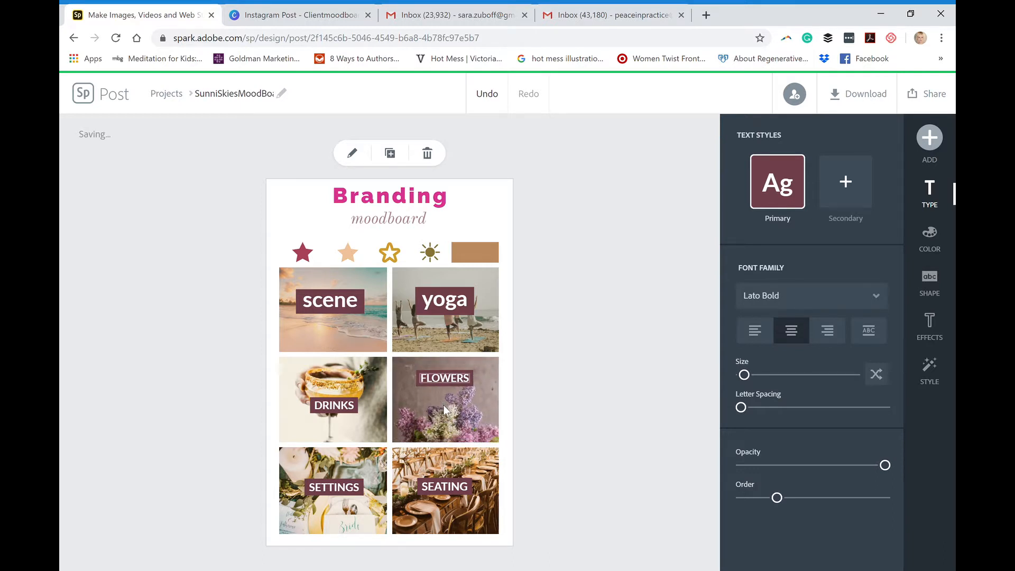
{"action": "left_click", "coordinate": [448, 408]}
{"action": "left_click_drag", "start_coordinate": [445, 382], "coordinate": [439, 372]}
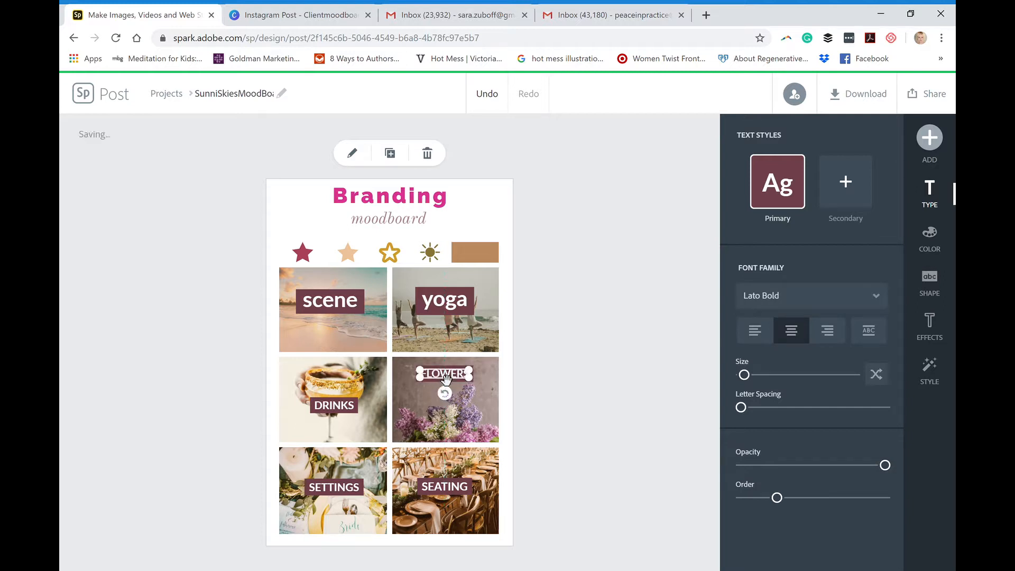
{"action": "left_click", "coordinate": [424, 418]}
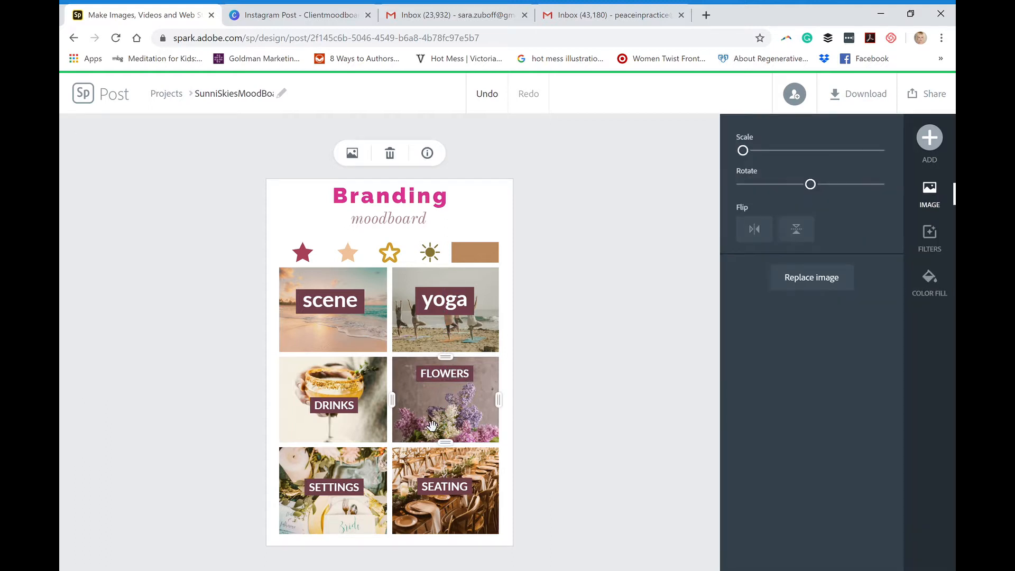
Step: Shrink the DRINKS label, move it above the cocktail glass, and reposition the cocktail picture within its frame
{"action": "left_click", "coordinate": [333, 404]}
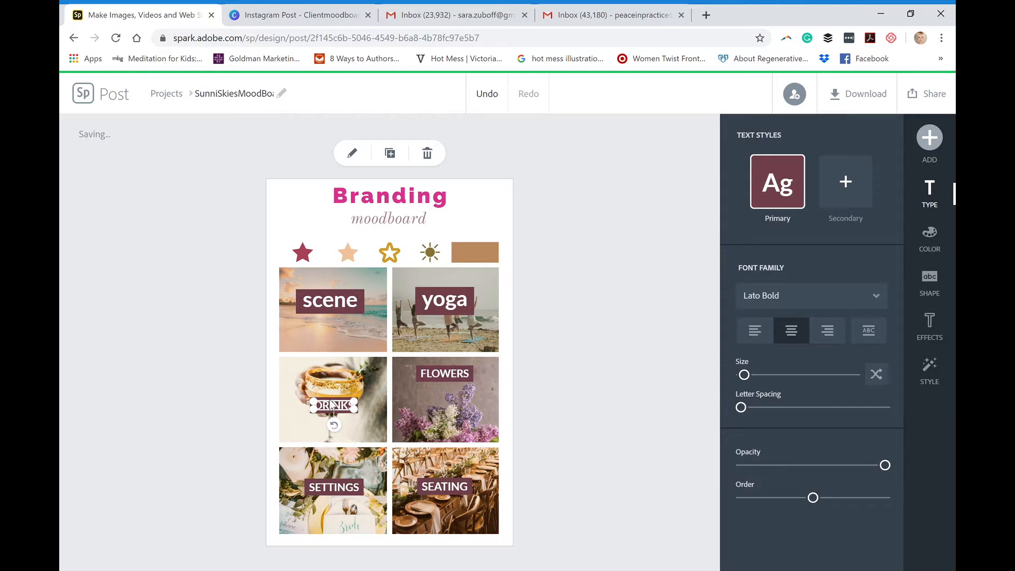
{"action": "mouse_move", "coordinate": [315, 404]}
{"action": "left_mouse_down"}
{"action": "mouse_move", "coordinate": [330, 376]}
{"action": "mouse_move", "coordinate": [346, 406]}
{"action": "mouse_move", "coordinate": [331, 373]}
{"action": "mouse_move", "coordinate": [332, 403]}
{"action": "left_mouse_up"}
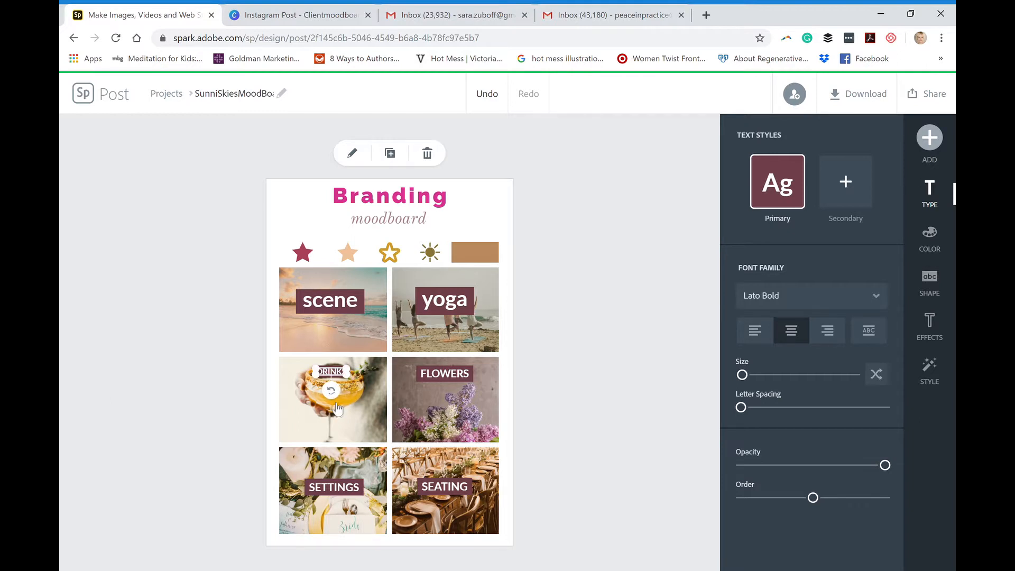
{"action": "left_click", "coordinate": [347, 415]}
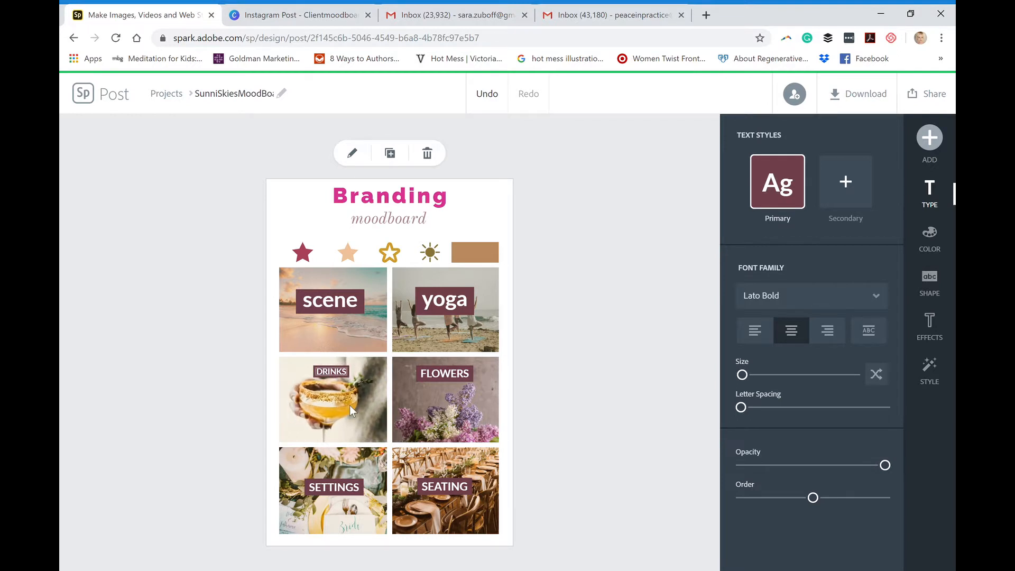
{"action": "mouse_move", "coordinate": [350, 405]}
{"action": "left_mouse_down"}
{"action": "mouse_move", "coordinate": [347, 383]}
{"action": "mouse_move", "coordinate": [346, 423]}
{"action": "left_mouse_up"}
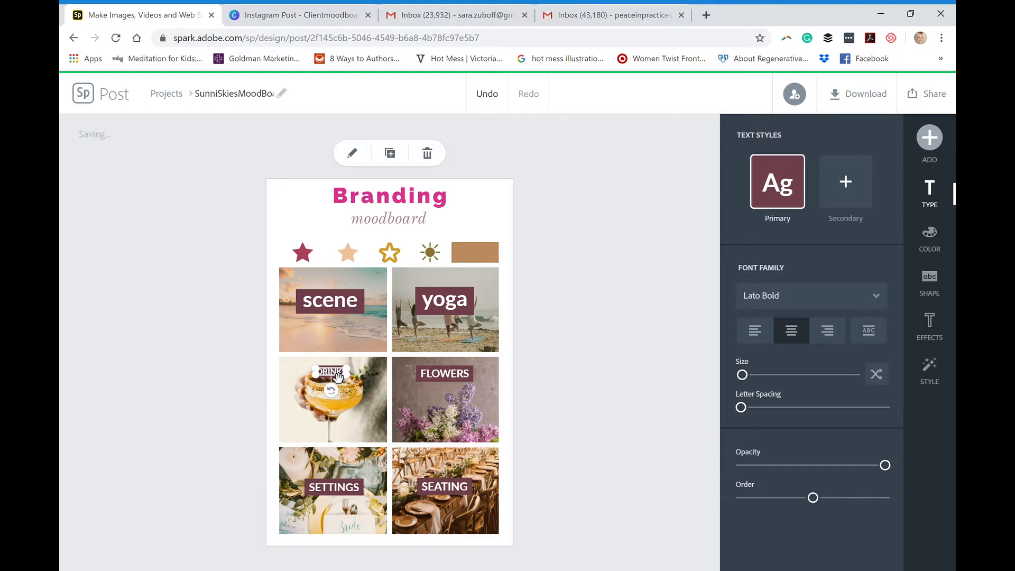
Step: Delete the DRINKS and FLOWERS labels, undoing and redoing the FLOWERS deletion
{"action": "key", "text": "Delete"}
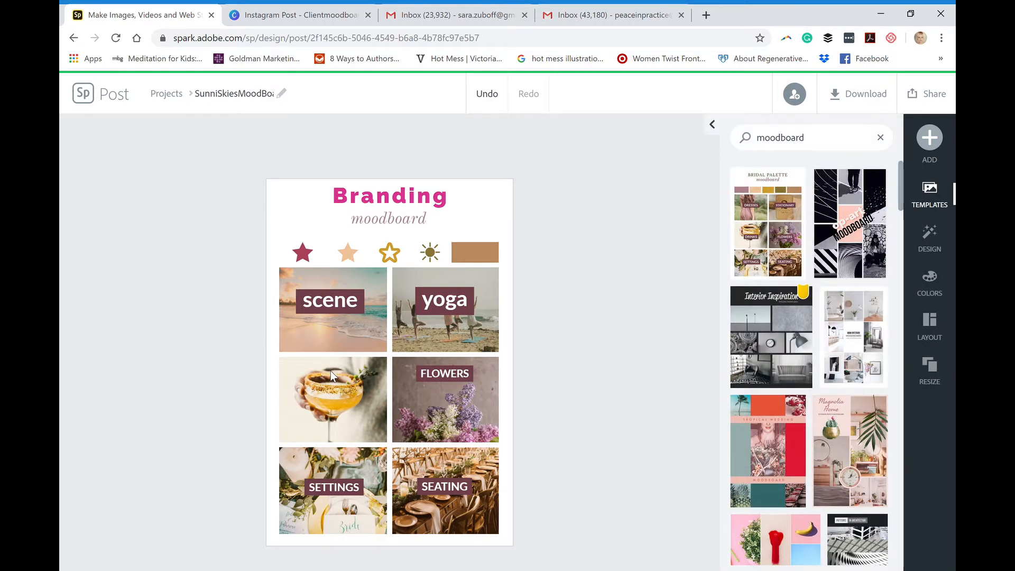
{"action": "left_click", "coordinate": [461, 372]}
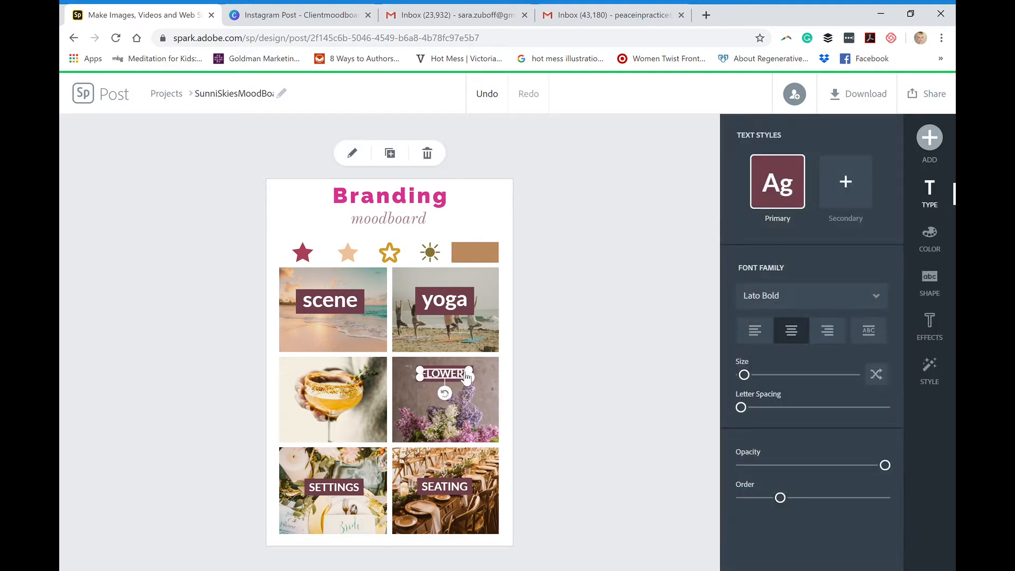
{"action": "key", "text": "Delete"}
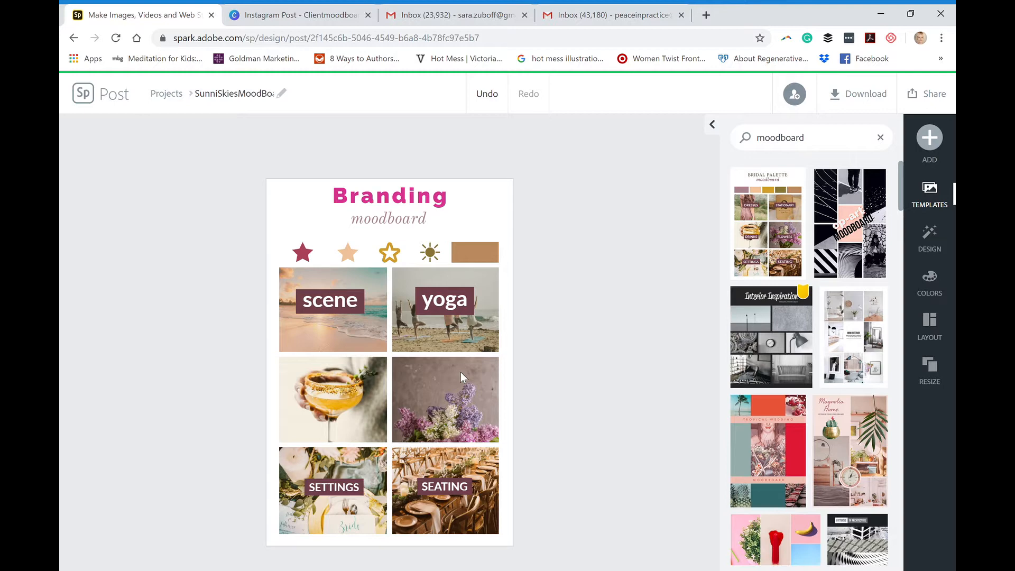
{"action": "left_click", "coordinate": [484, 96]}
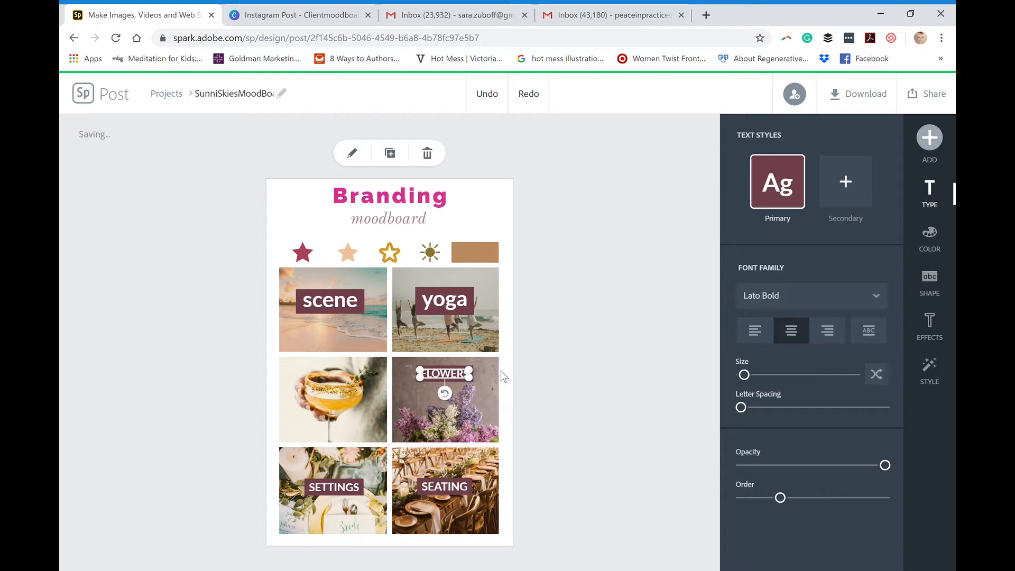
{"action": "left_click", "coordinate": [533, 95]}
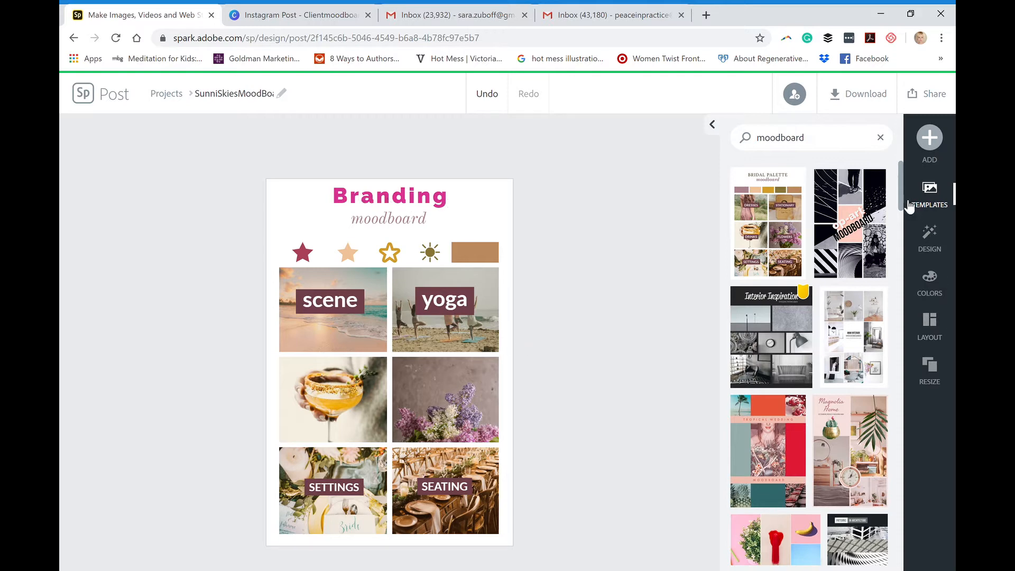
Step: Browse further moodboard templates and view the project's invitation dialog for adding people
{"action": "left_click_drag", "start_coordinate": [900, 199], "coordinate": [900, 275]}
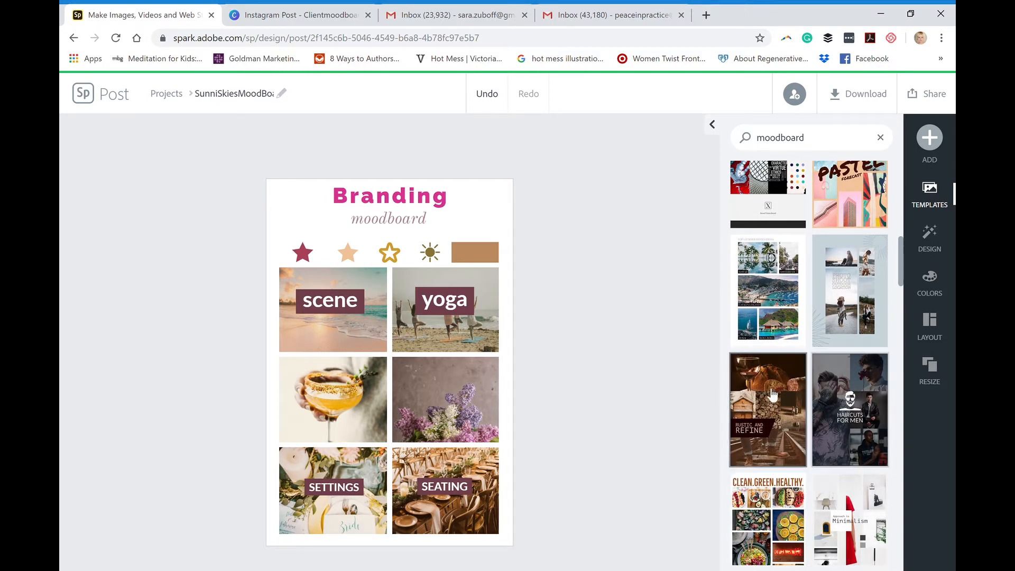
{"action": "left_click_drag", "start_coordinate": [900, 272], "coordinate": [897, 368]}
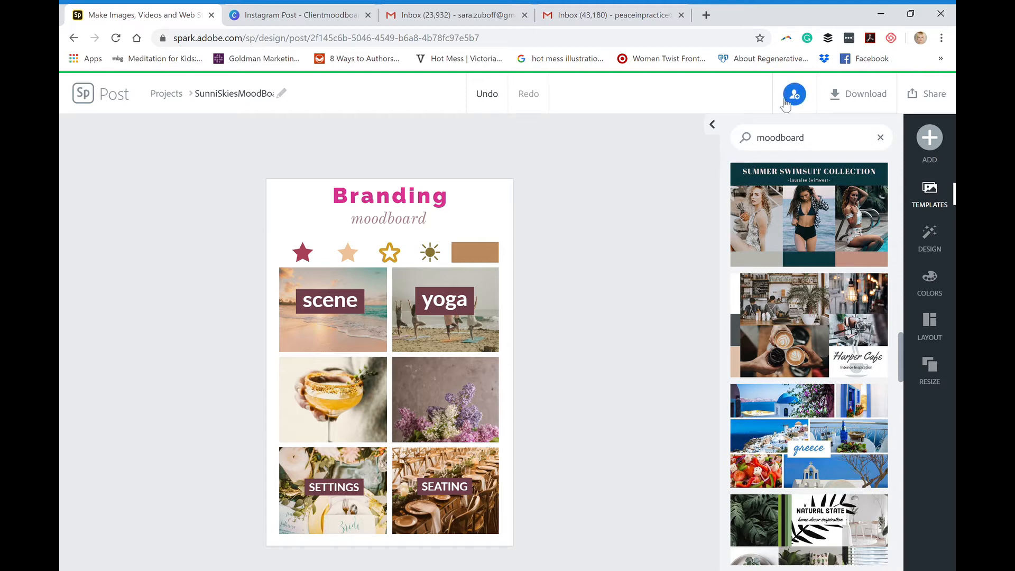
{"action": "left_click", "coordinate": [800, 106]}
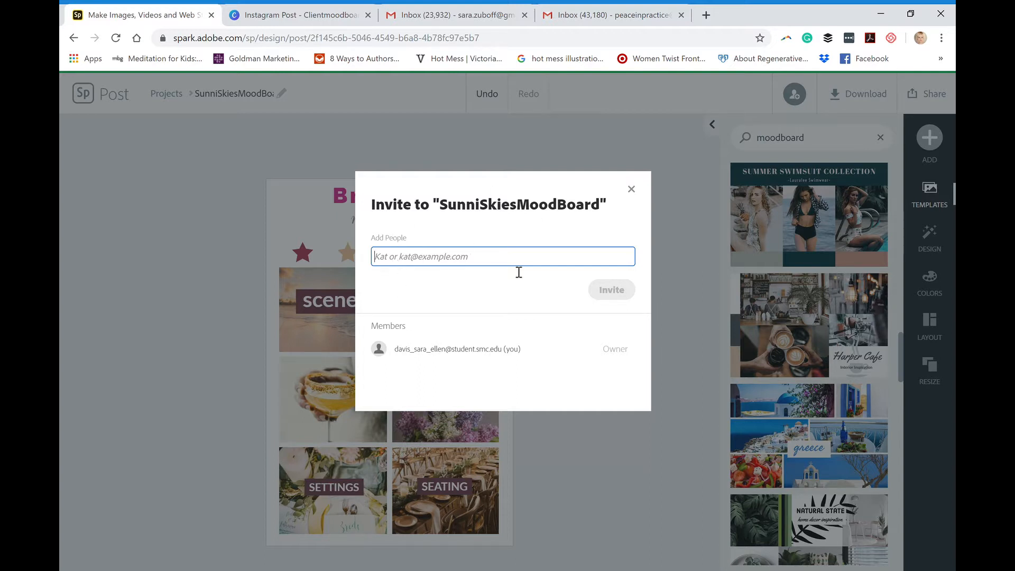
{"action": "left_click", "coordinate": [631, 189]}
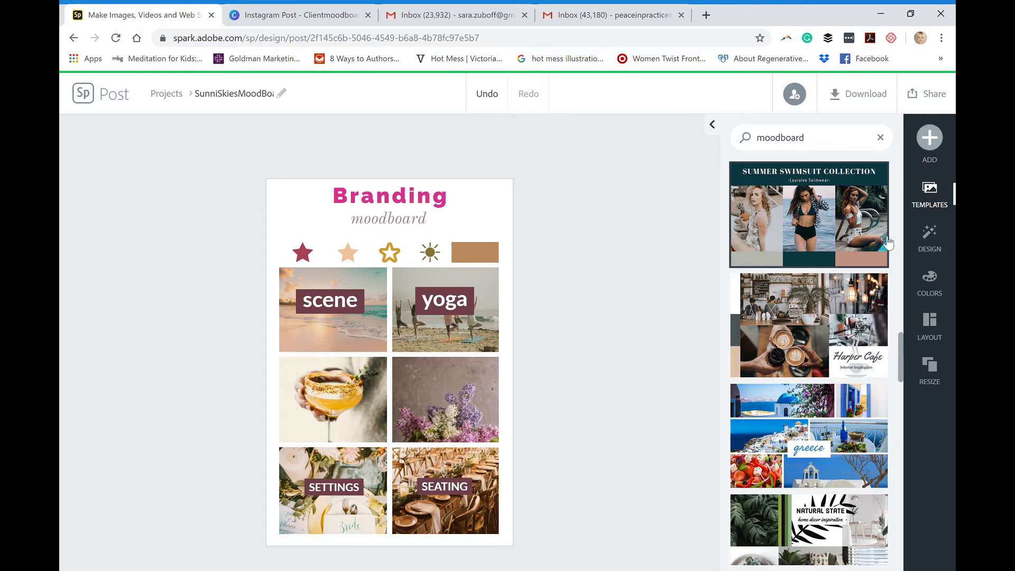
Step: Download the finished mood board as a PDF
{"action": "left_click", "coordinate": [853, 86]}
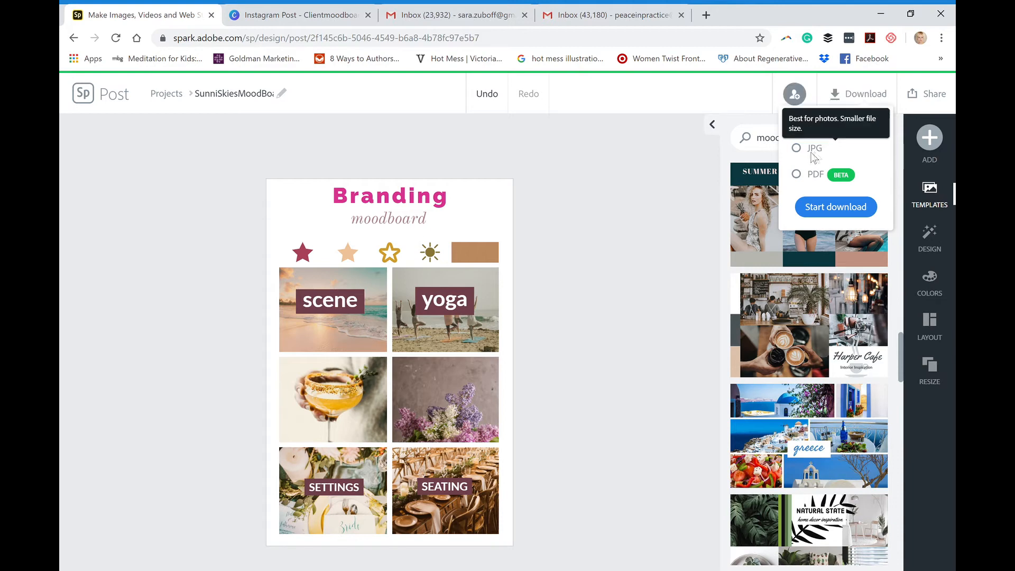
{"action": "left_click", "coordinate": [797, 175]}
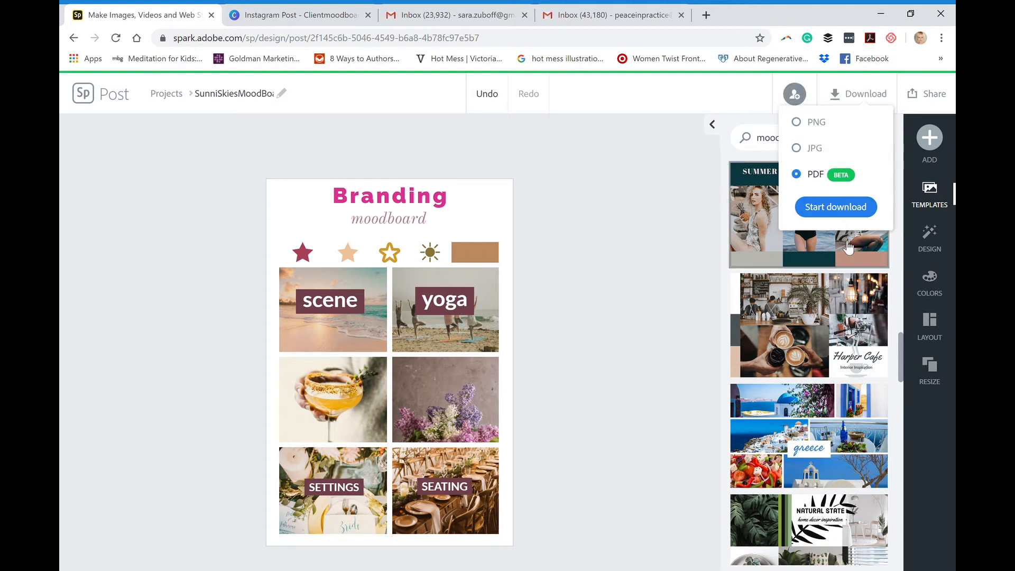
{"action": "left_click", "coordinate": [821, 210]}
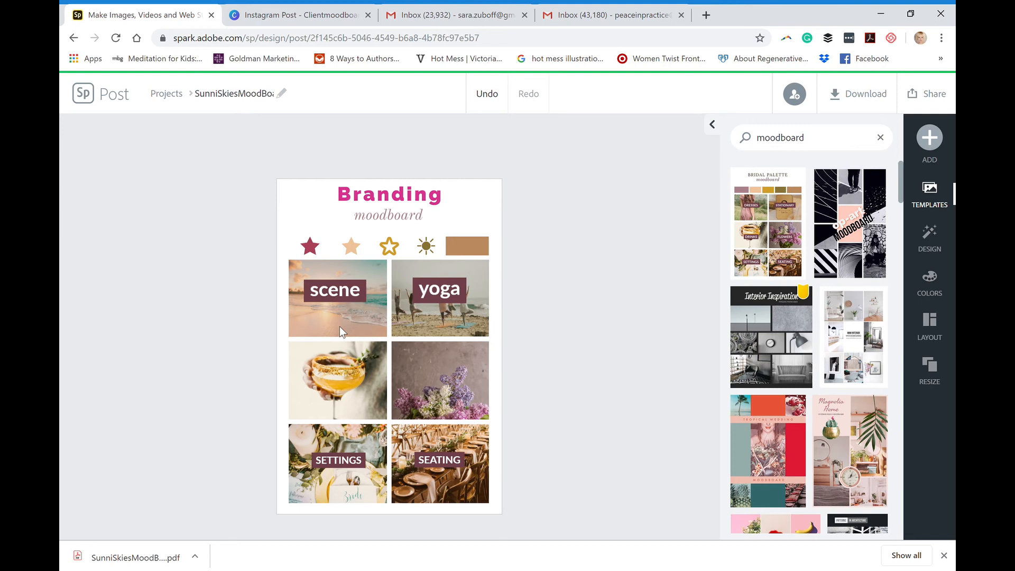
{"action": "scroll", "coordinate": [465, 313], "scroll_direction": "up", "scroll_amount": 2}
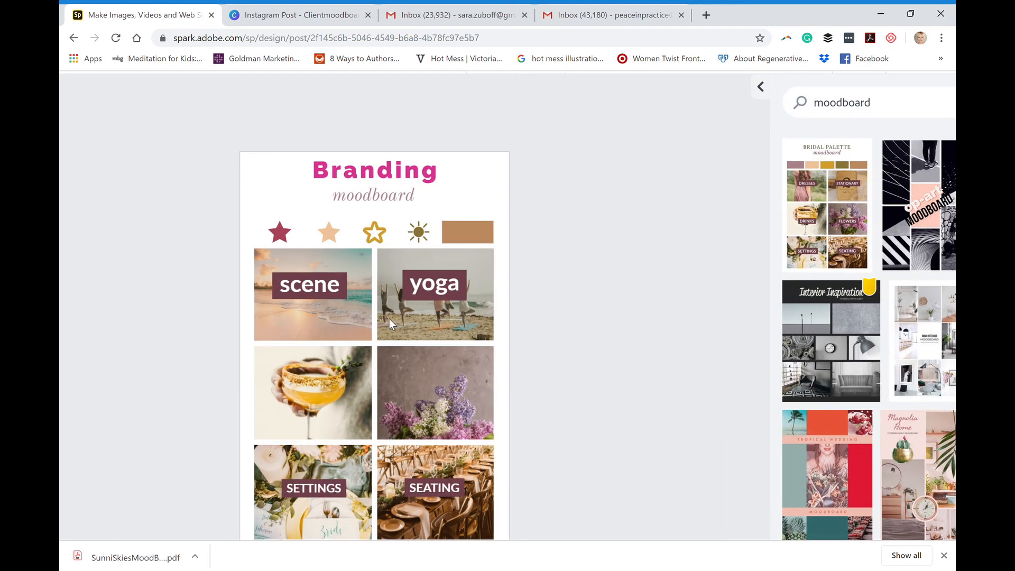